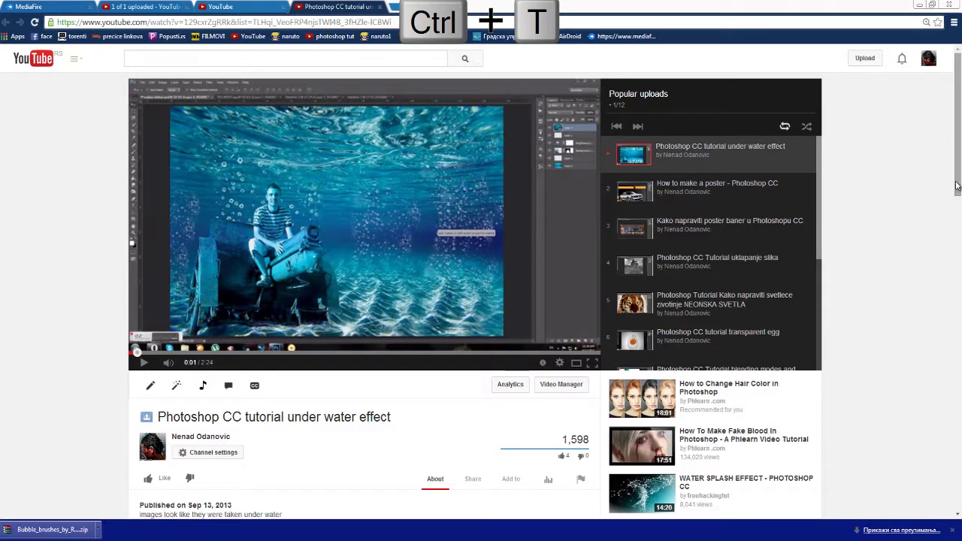
Step: Delete Layers 1 through 4 from the underwater composite, leaving only the seafloor Background
{"action": "left_click_drag", "start_coordinate": [959, 184], "coordinate": [948, 324]}
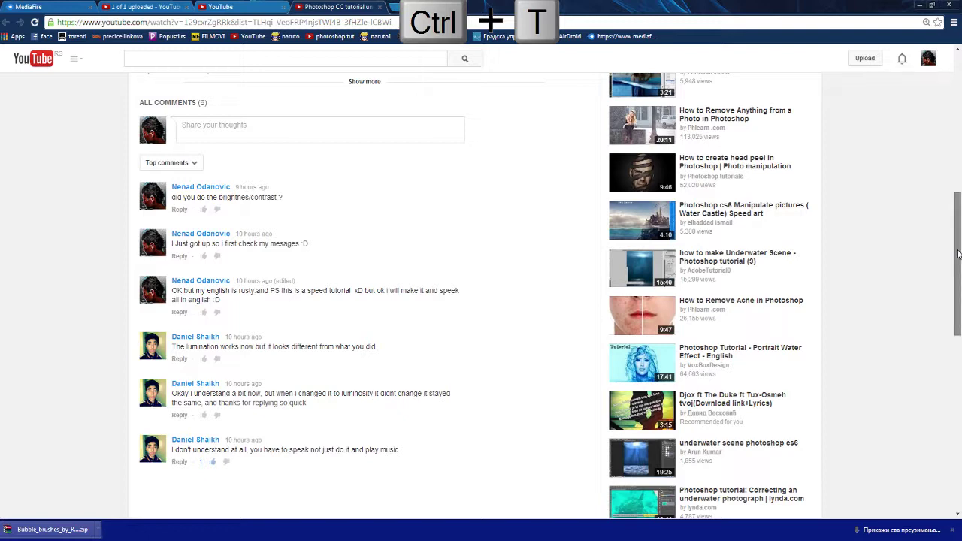
{"action": "left_click_drag", "start_coordinate": [958, 255], "coordinate": [939, 111]}
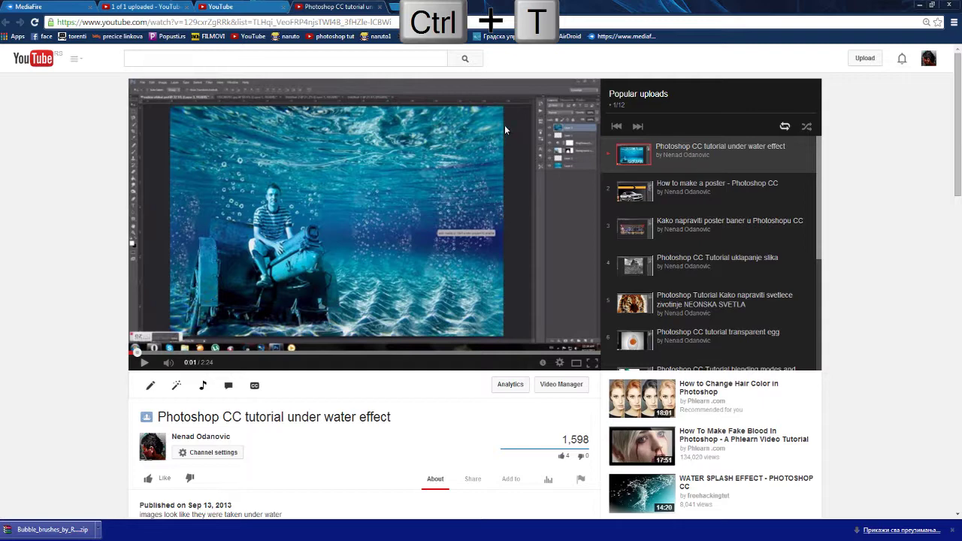
{"action": "left_click", "coordinate": [918, 6]}
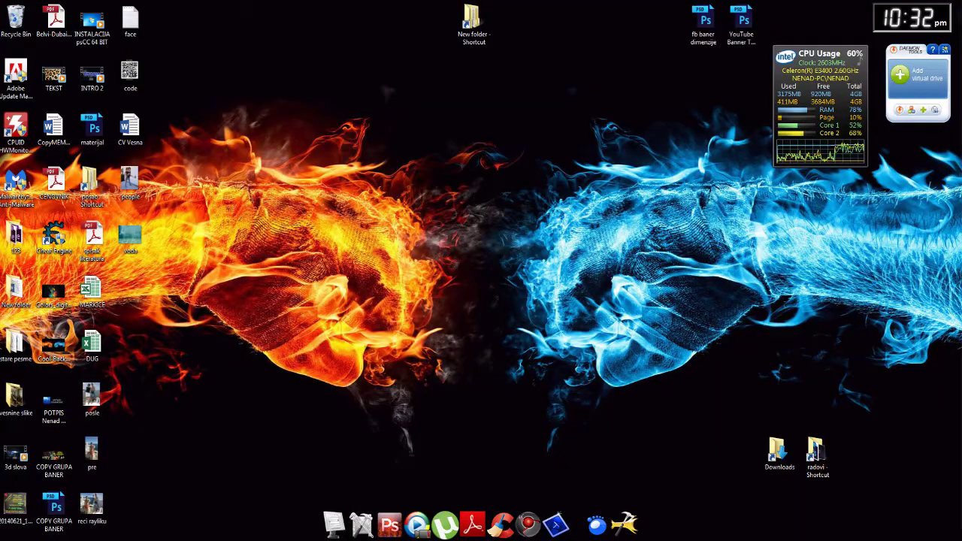
{"action": "left_click", "coordinate": [178, 487]}
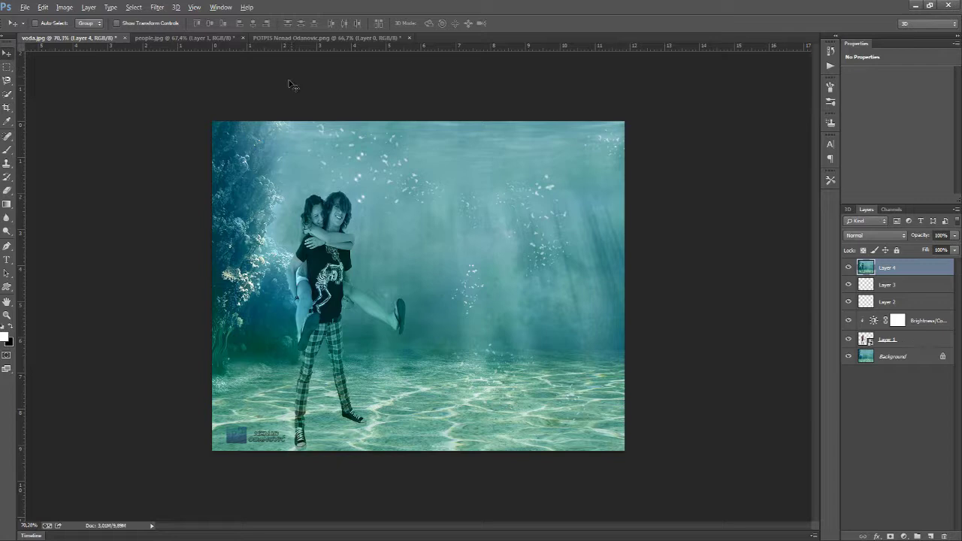
{"action": "left_click", "coordinate": [187, 39]}
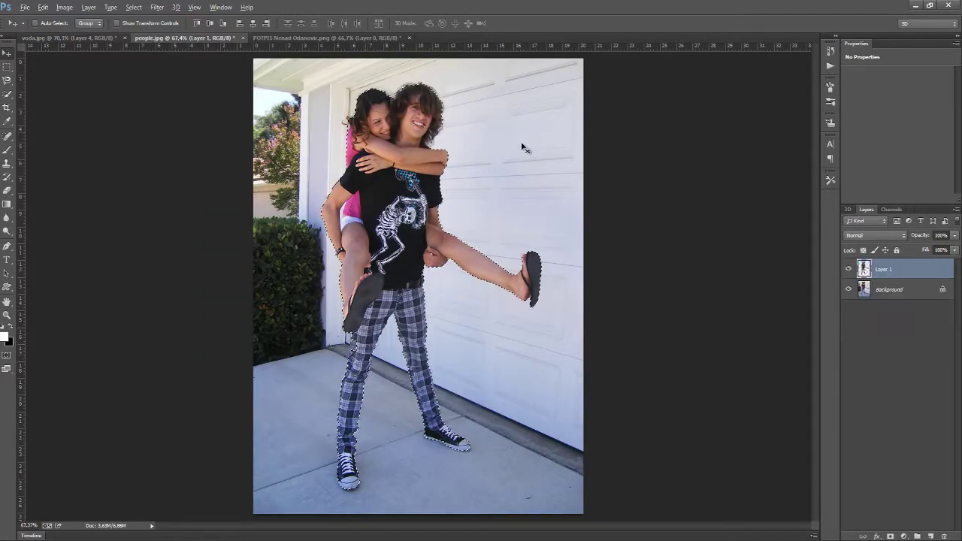
{"action": "left_click", "coordinate": [109, 36]}
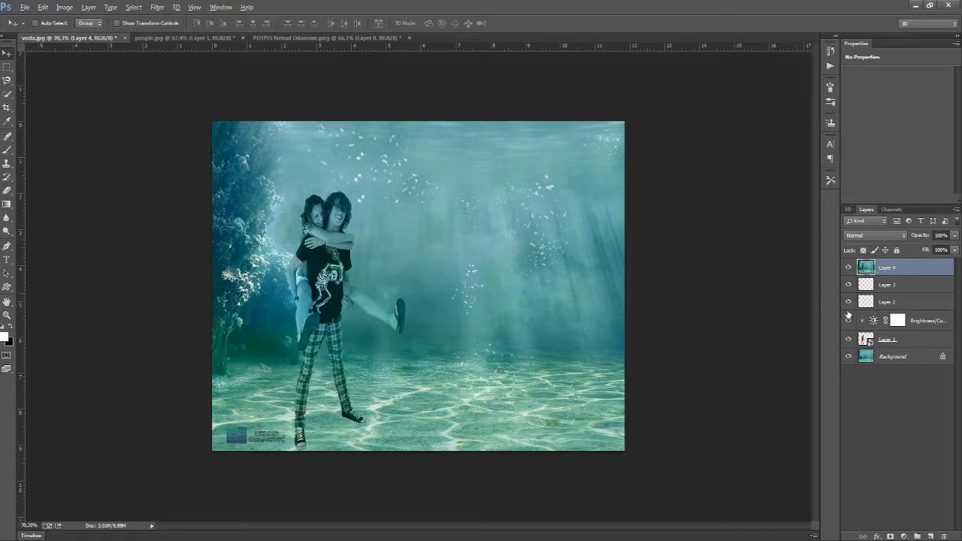
{"action": "left_click", "coordinate": [912, 344], "text": "shift"}
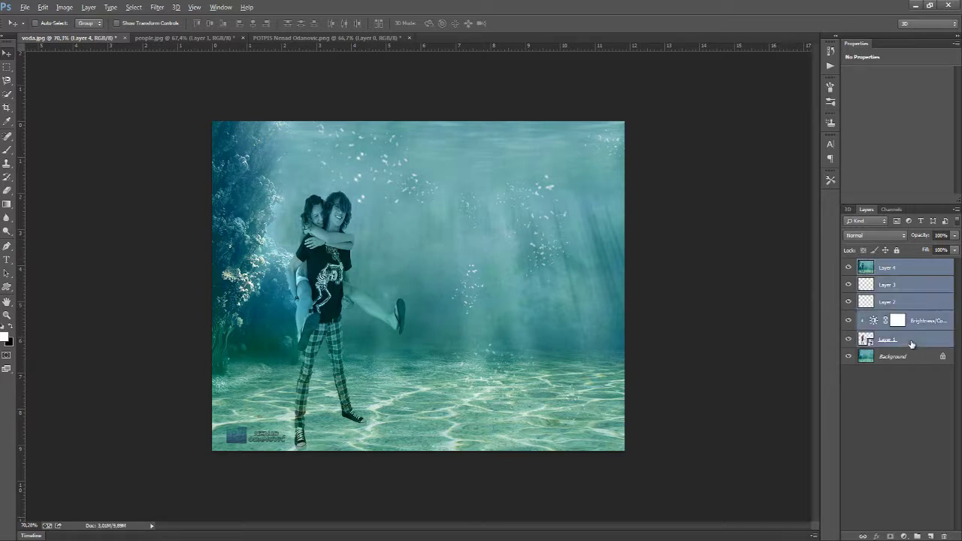
{"action": "key", "text": "Delete"}
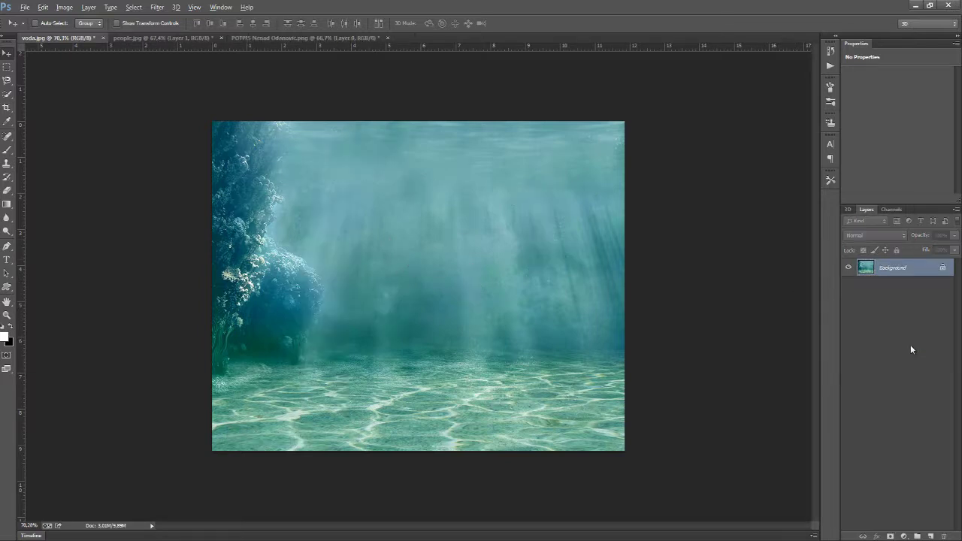
Step: Check the couple cut-out in people.jpg, then drag its Layer 1 into the underwater voda.jpg image
{"action": "left_click", "coordinate": [168, 38]}
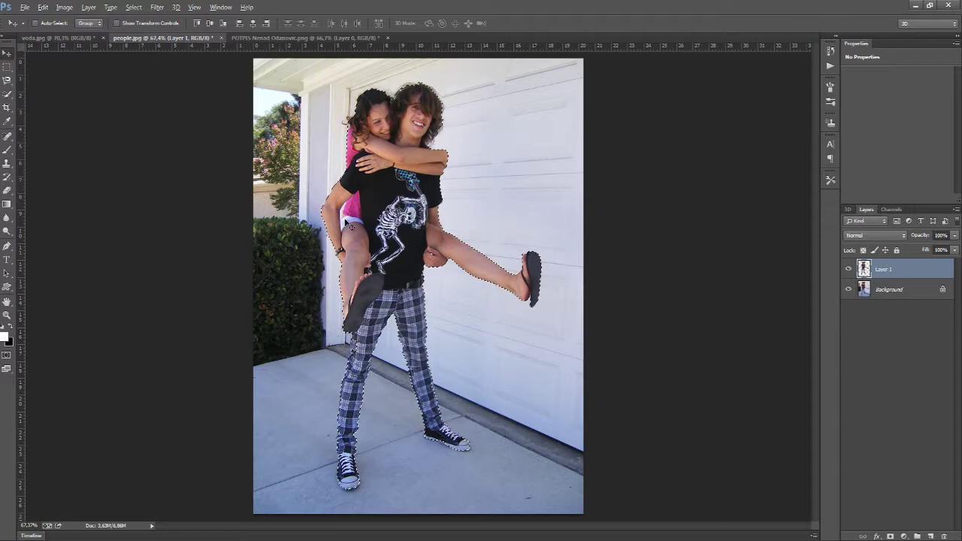
{"action": "left_click", "coordinate": [849, 289]}
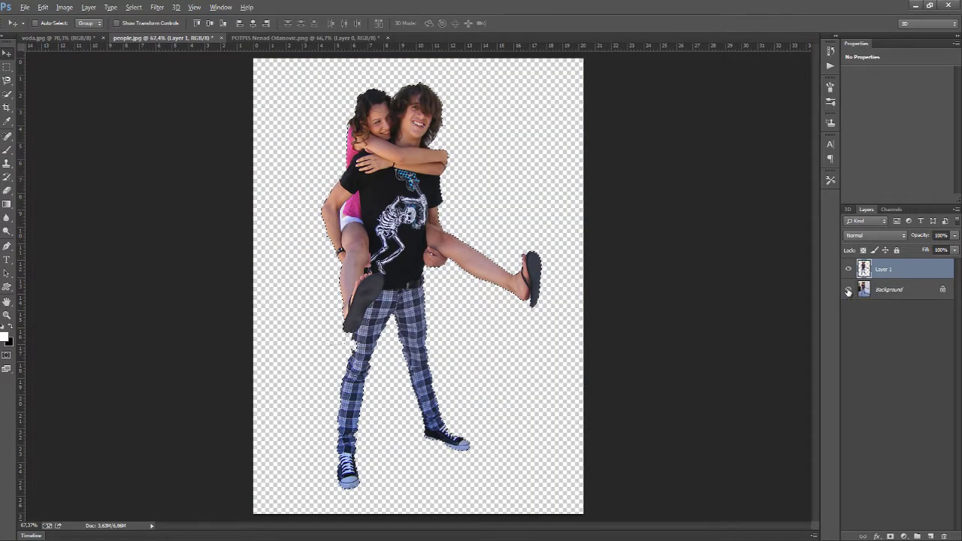
{"action": "left_click", "coordinate": [848, 290]}
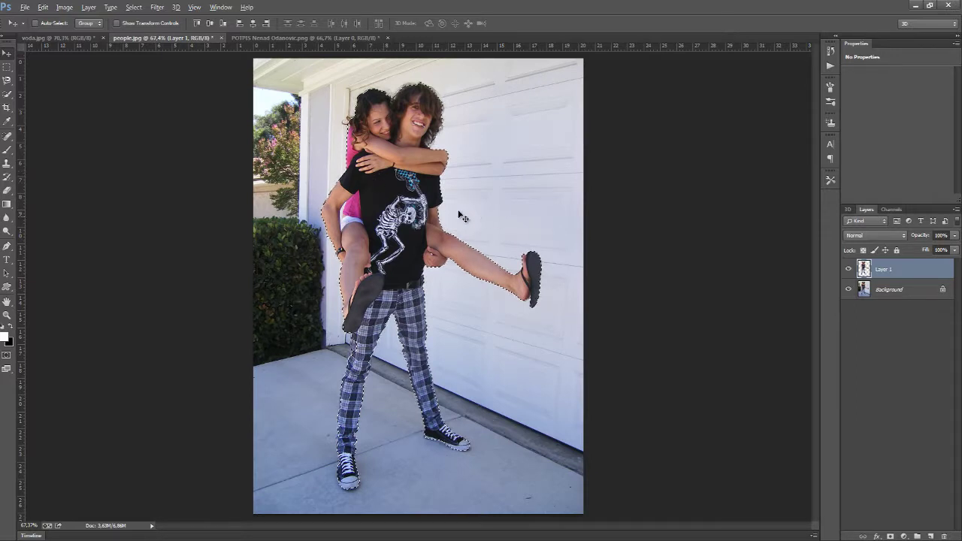
{"action": "left_click_drag", "start_coordinate": [396, 206], "coordinate": [292, 203]}
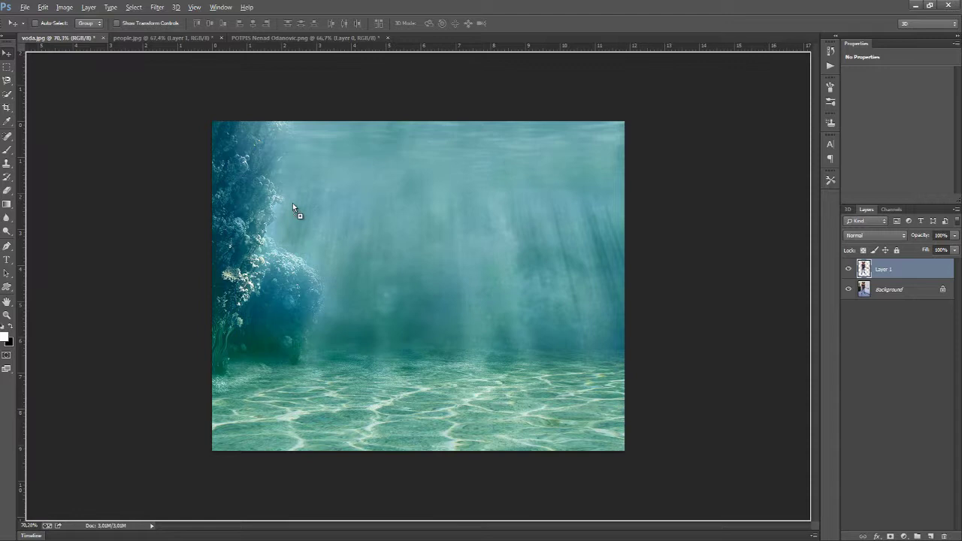
{"action": "left_click_drag", "start_coordinate": [437, 282], "coordinate": [437, 281]}
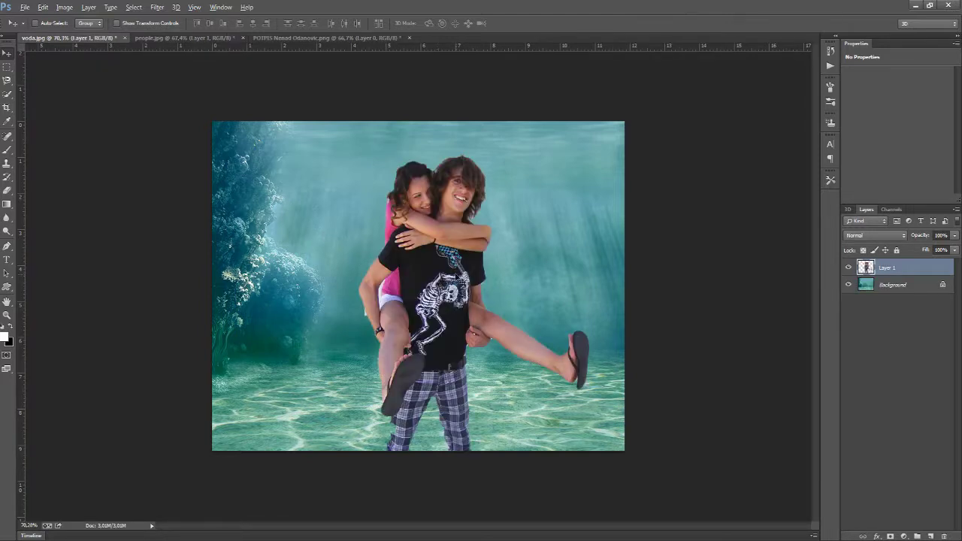
Step: Convert the couple to a smart object, scale it down and place it on the left seafloor by the coral
{"action": "right_click", "coordinate": [890, 271]}
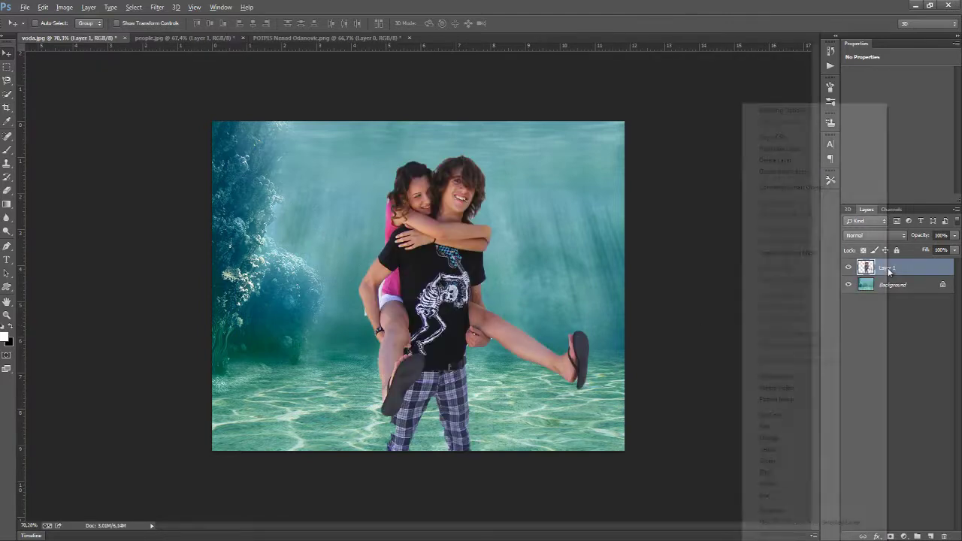
{"action": "left_click", "coordinate": [812, 189]}
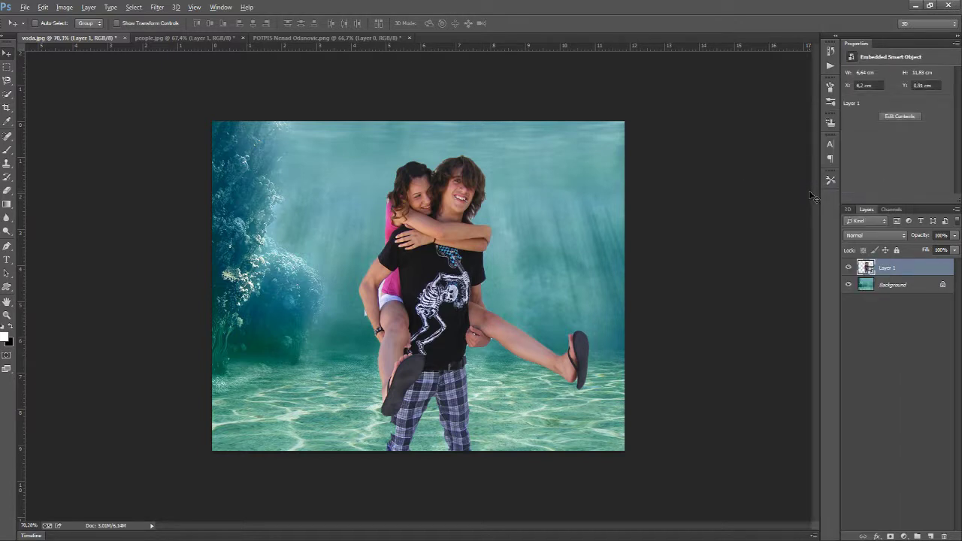
{"action": "key", "text": "ctrl+t"}
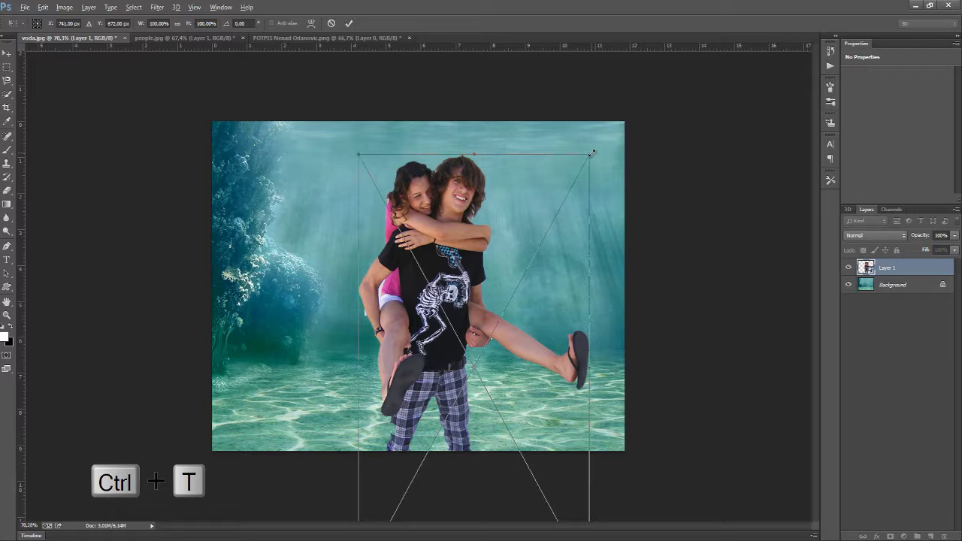
{"action": "left_click_drag", "start_coordinate": [592, 154], "coordinate": [487, 269]}
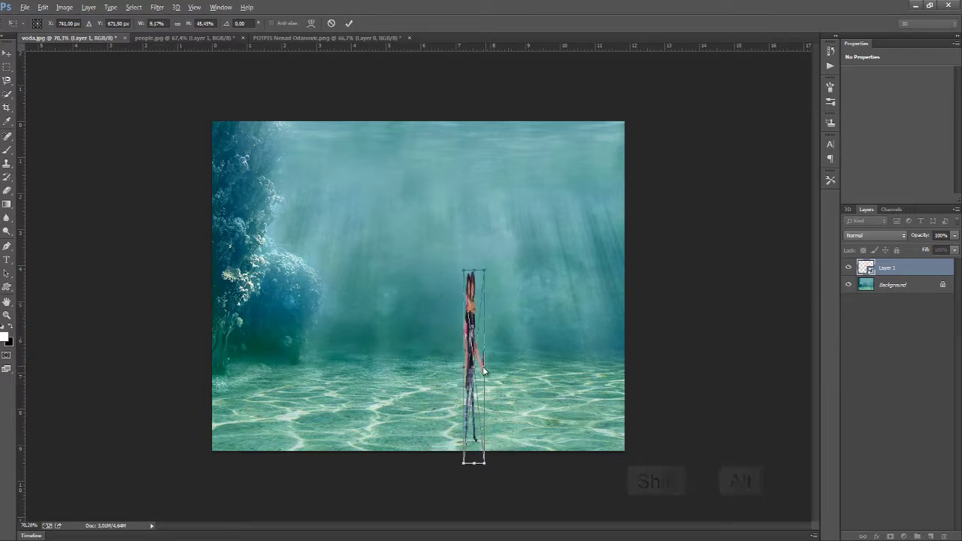
{"action": "left_click_drag", "start_coordinate": [485, 367], "coordinate": [556, 376]}
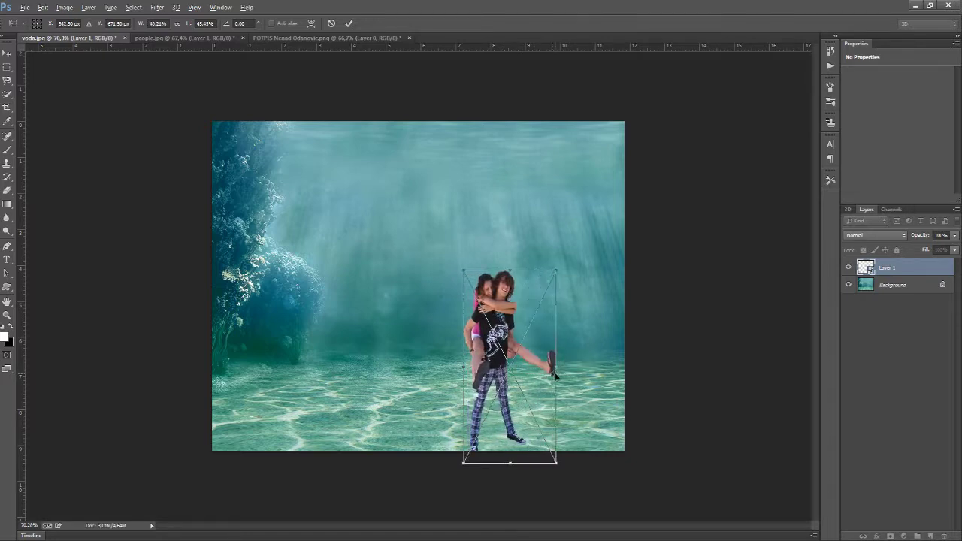
{"action": "key", "text": "Return"}
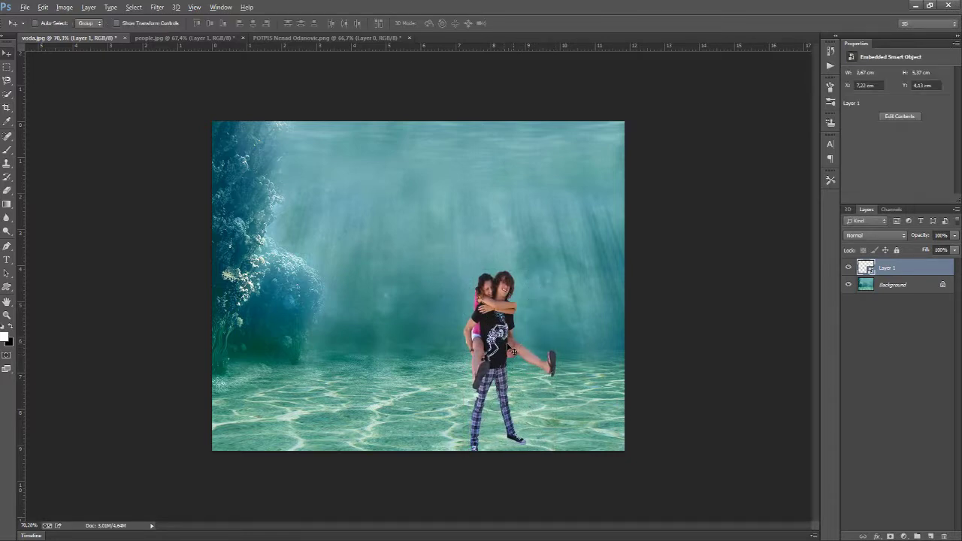
{"action": "left_click_drag", "start_coordinate": [510, 350], "coordinate": [310, 321]}
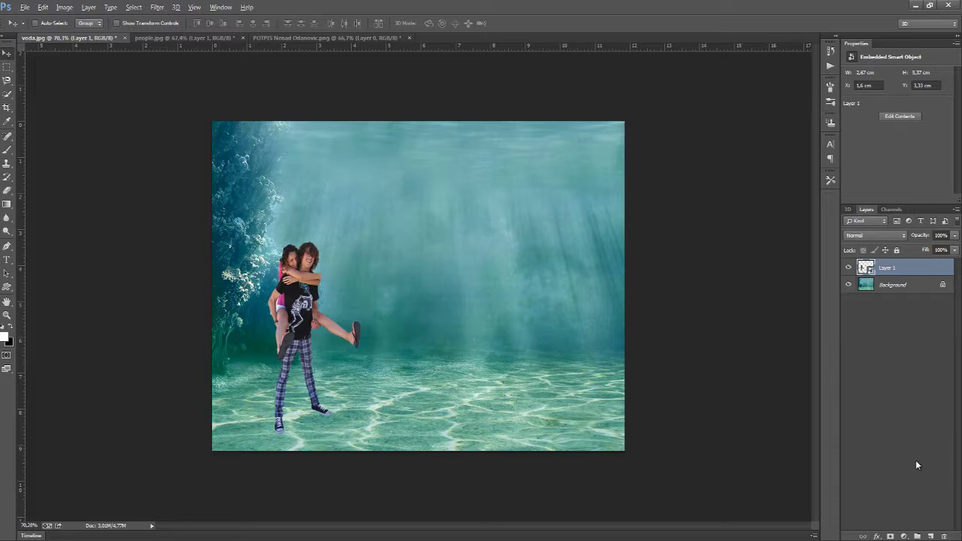
Step: Set Layer 1's blend mode to Luminosity so the couple takes on the teal water colour
{"action": "left_click", "coordinate": [867, 238]}
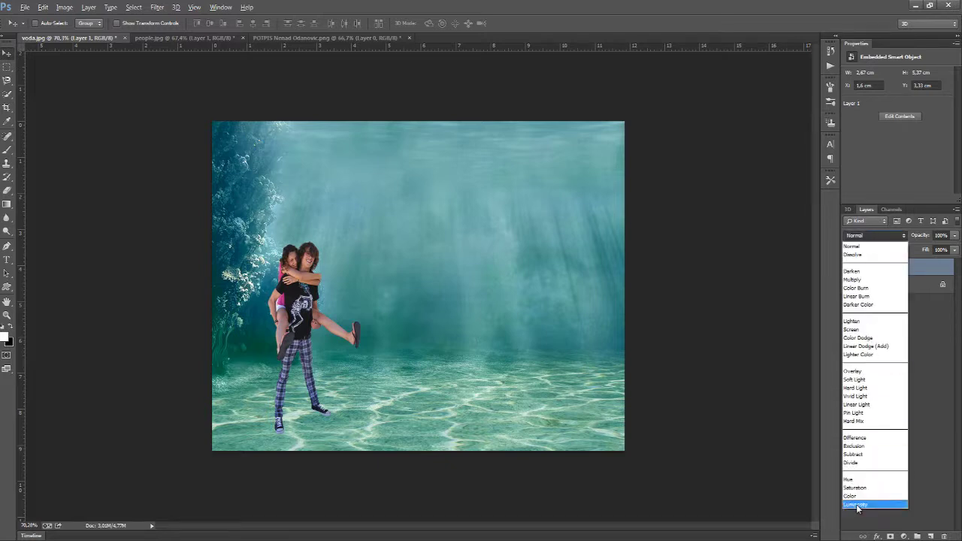
{"action": "left_click", "coordinate": [858, 506]}
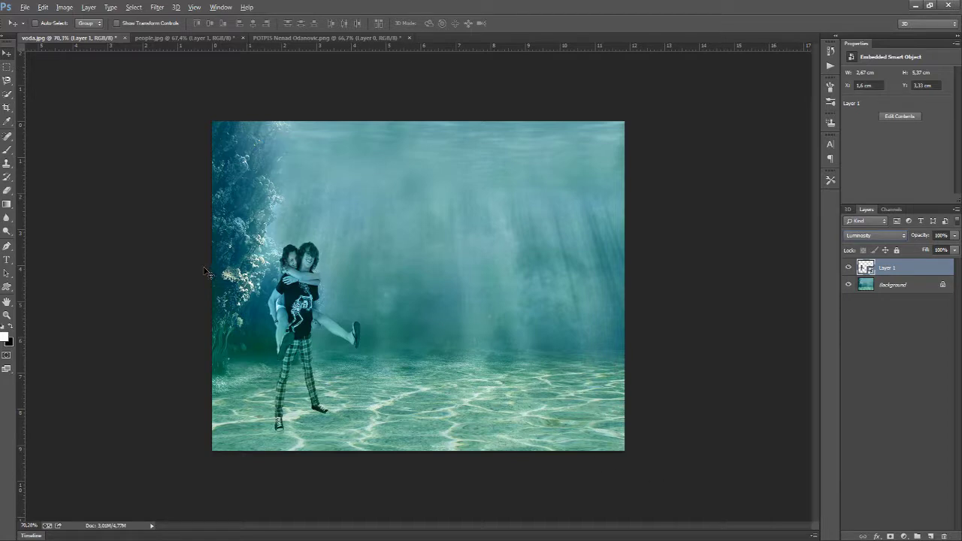
{"action": "key", "text": "Up"}
{"action": "key", "text": "Up"}
{"action": "key", "text": "Up"}
{"action": "key", "text": "Up"}
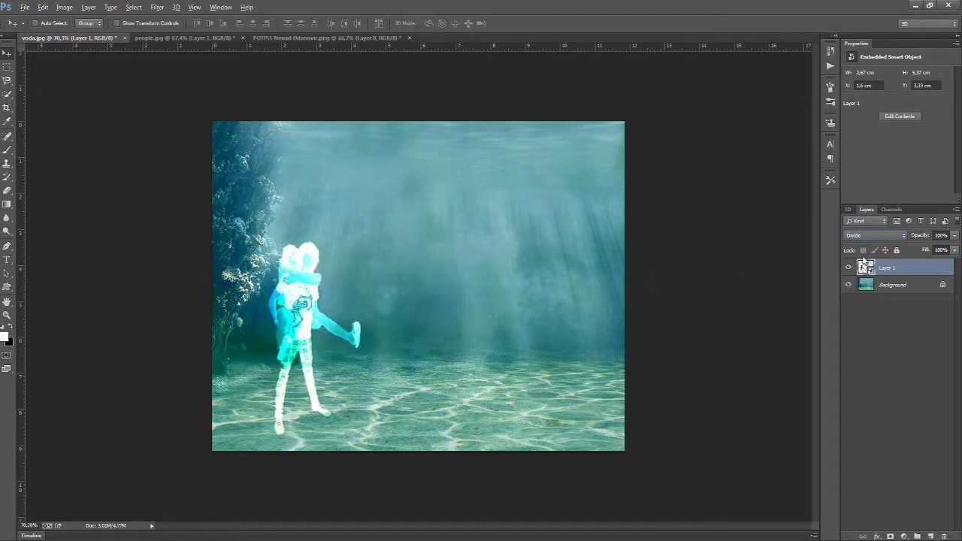
{"action": "left_click", "coordinate": [865, 236]}
{"action": "left_click", "coordinate": [872, 503]}
{"action": "scroll", "coordinate": [218, 248], "scroll_direction": "up", "scroll_amount": 3}
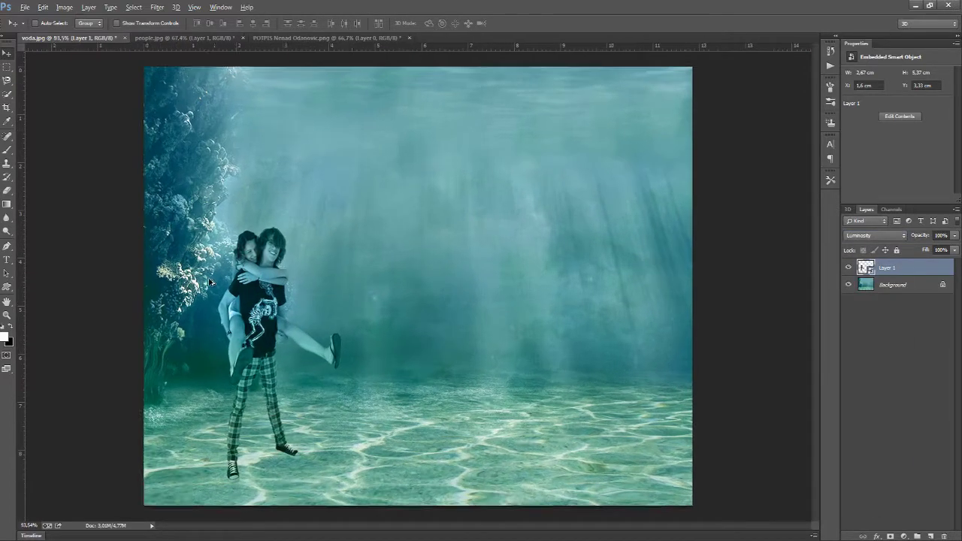
{"action": "scroll", "coordinate": [185, 288], "scroll_direction": "down", "scroll_amount": 2}
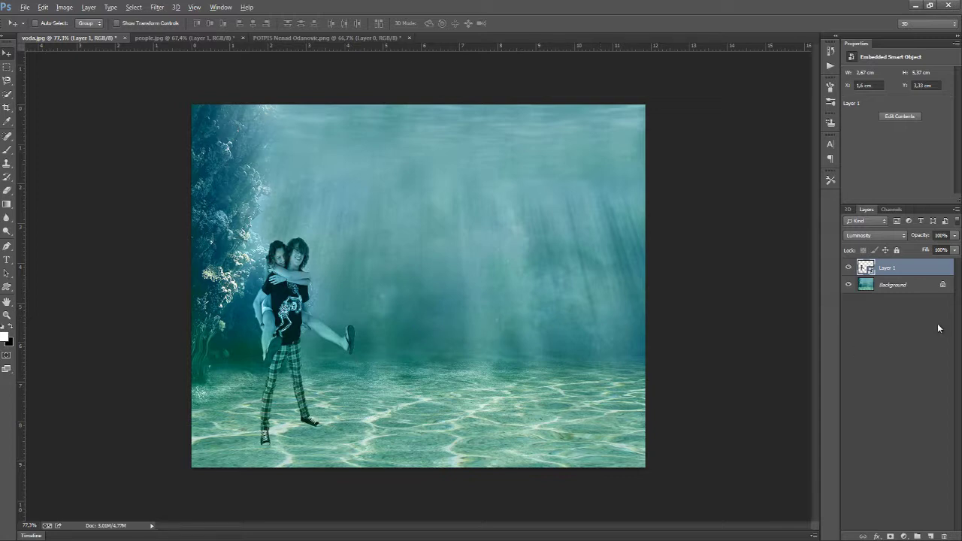
Step: Add a Brightness/Contrast adjustment layer and clip it to the couple's Layer 1
{"action": "left_click", "coordinate": [904, 536]}
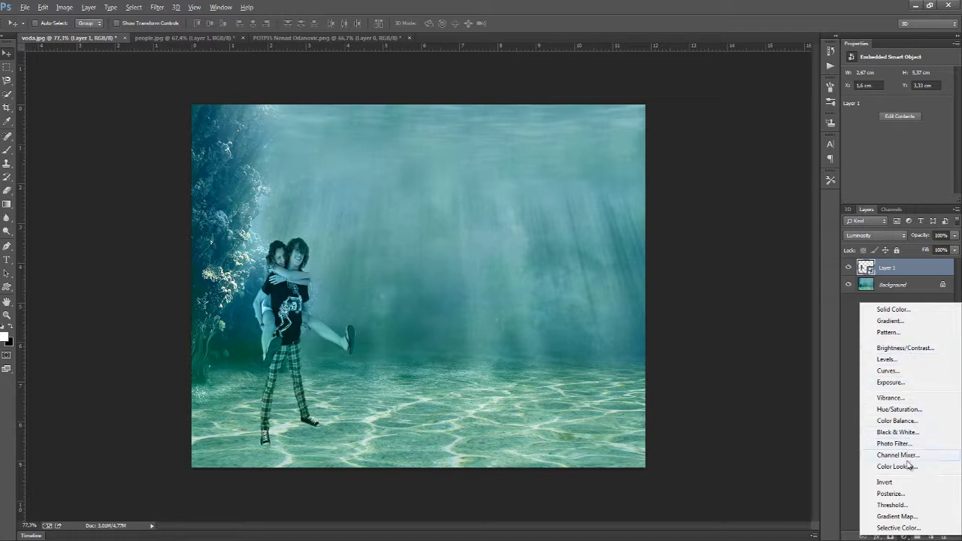
{"action": "left_click", "coordinate": [906, 348]}
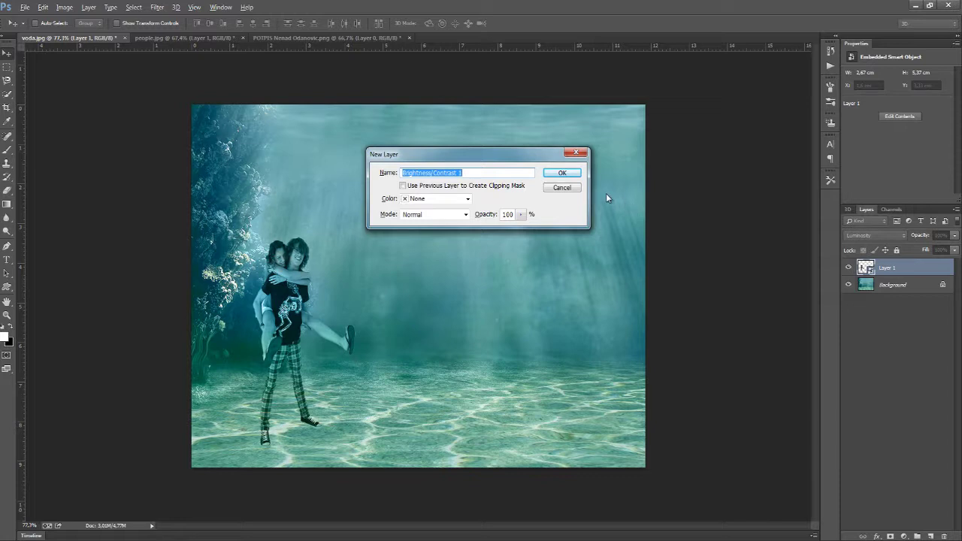
{"action": "left_click", "coordinate": [562, 173]}
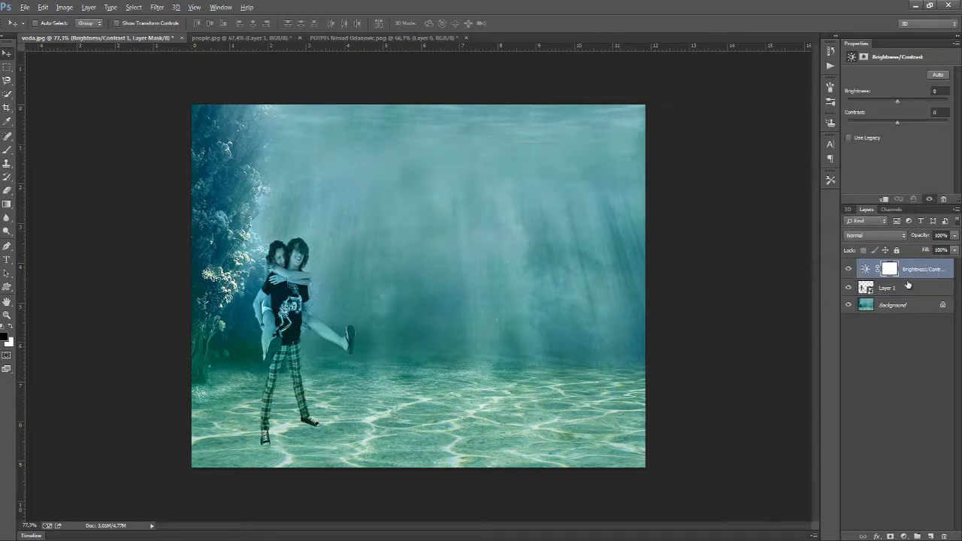
{"action": "key", "text": "alt"}
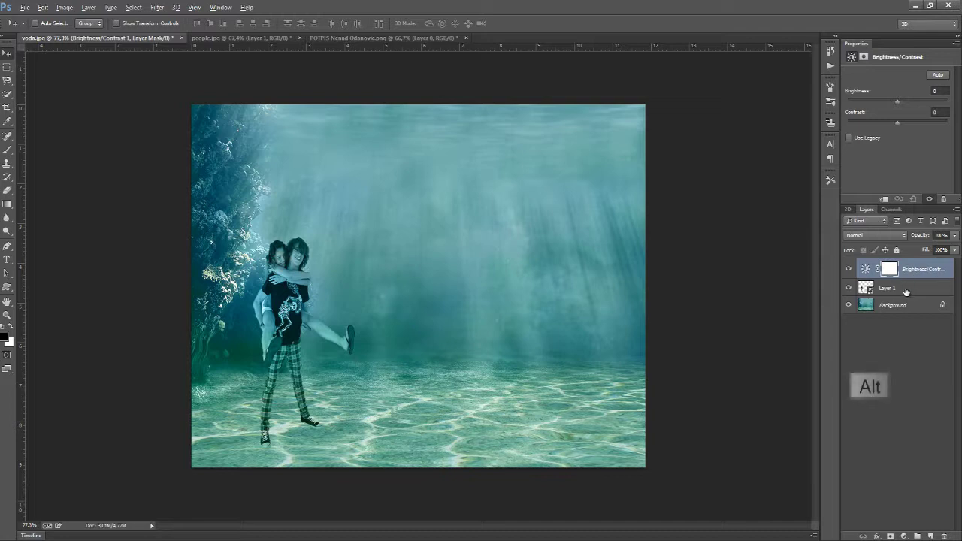
{"action": "left_click", "coordinate": [906, 276], "text": "alt"}
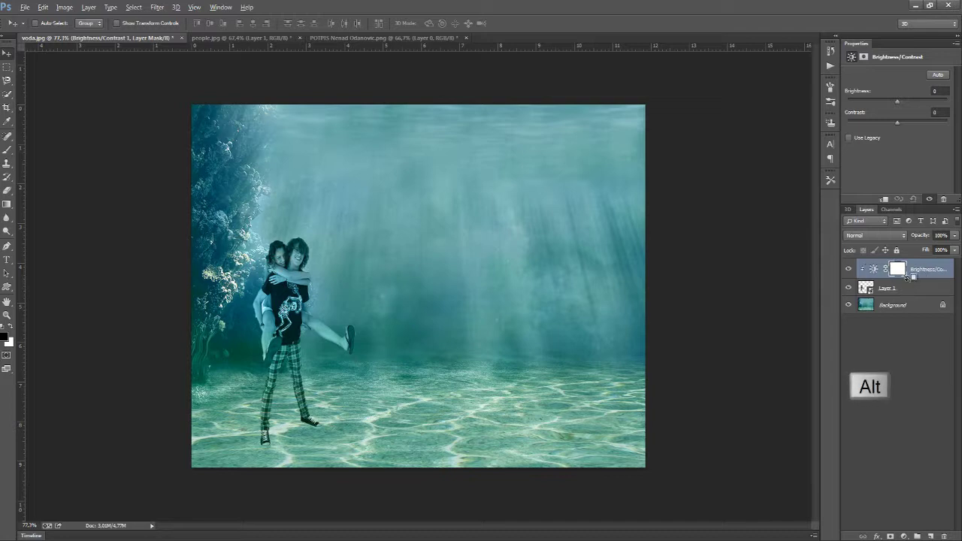
Step: Adjust the Brightness/Contrast sliders to darken the couple
{"action": "left_click", "coordinate": [873, 268]}
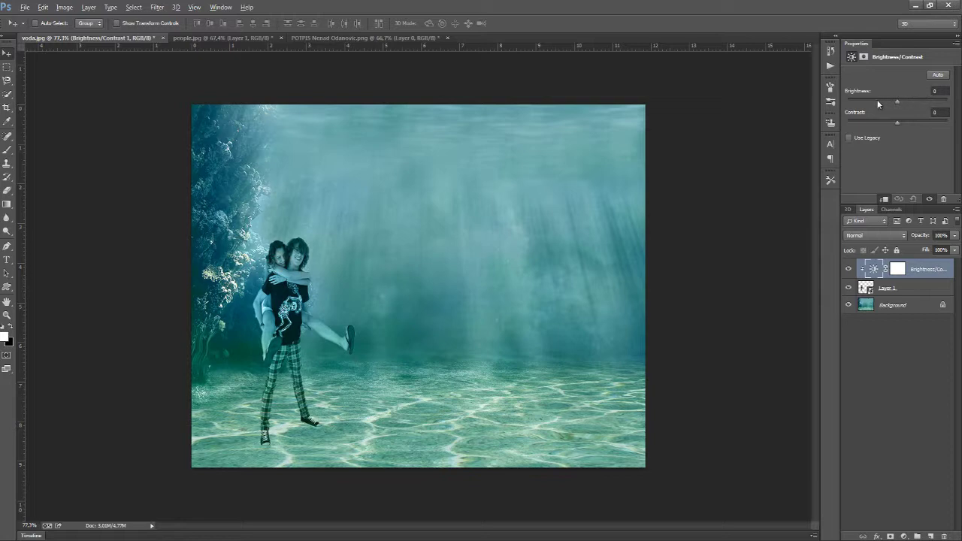
{"action": "left_click_drag", "start_coordinate": [878, 103], "coordinate": [885, 104]}
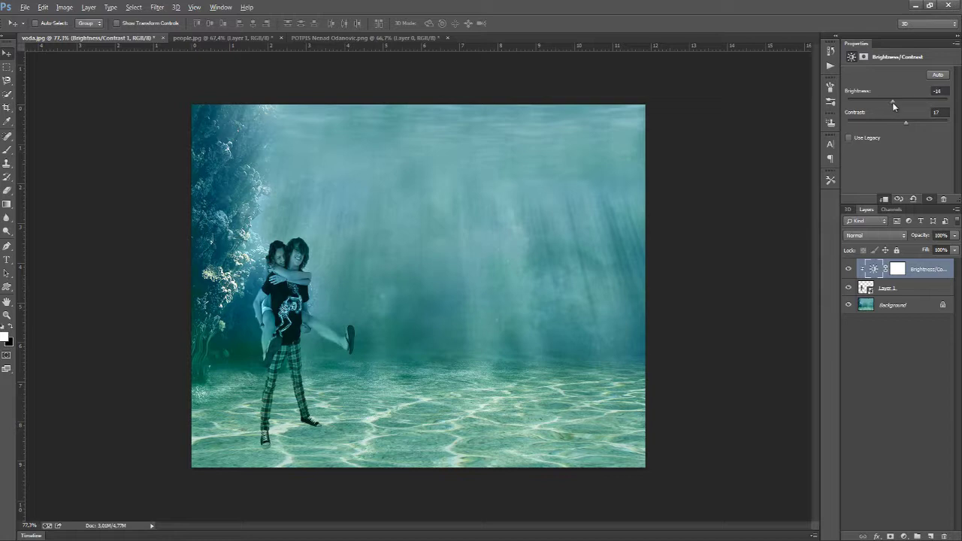
{"action": "left_click_drag", "start_coordinate": [893, 102], "coordinate": [894, 102]}
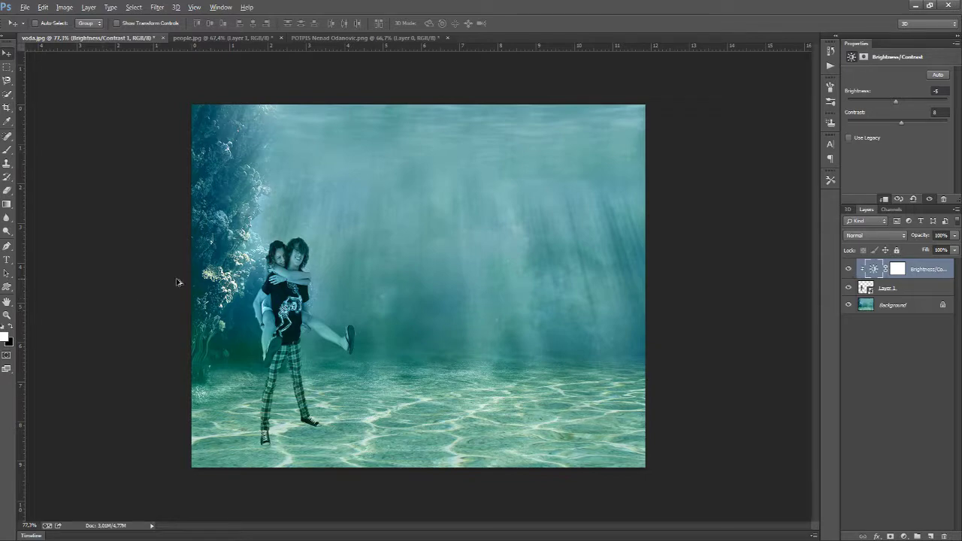
{"action": "scroll", "coordinate": [197, 279], "scroll_direction": "up", "scroll_amount": 3}
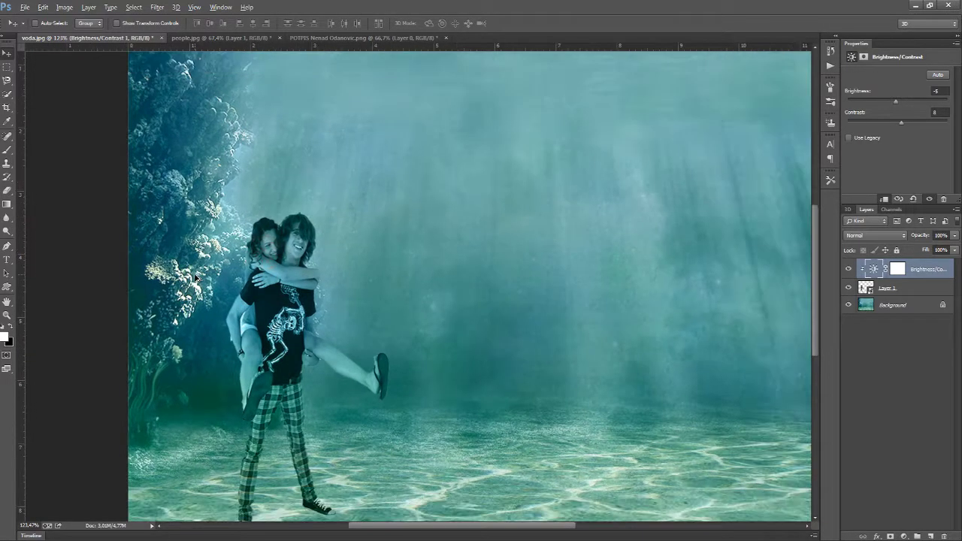
{"action": "scroll", "coordinate": [197, 278], "scroll_direction": "down", "scroll_amount": 1}
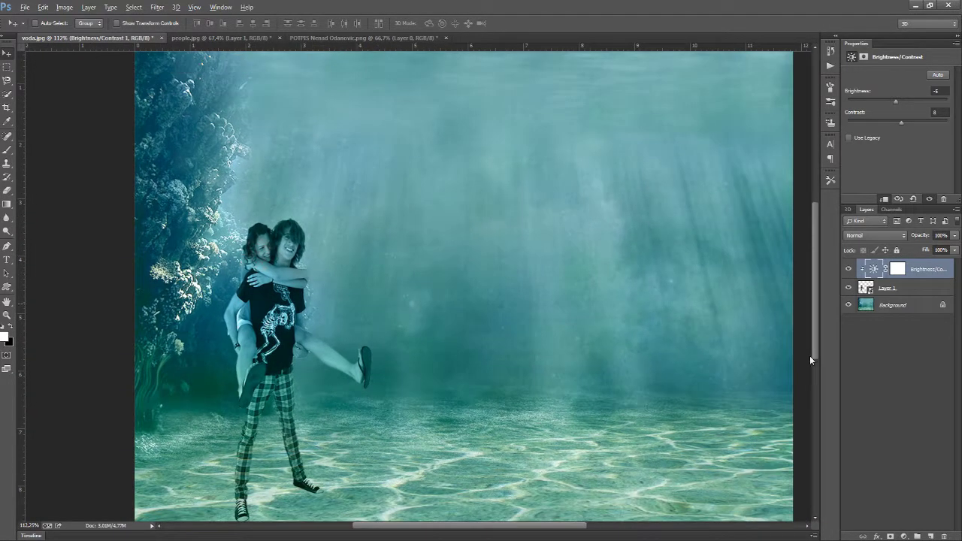
Step: Compare before and after with the layers toggled, settling on brightness -29 and contrast 8
{"action": "left_click", "coordinate": [848, 304]}
{"action": "left_click", "coordinate": [849, 269]}
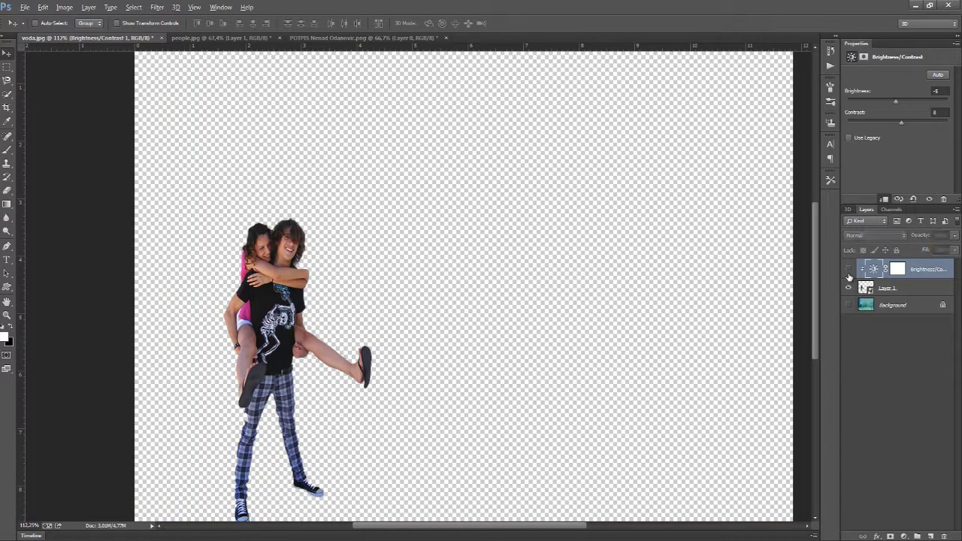
{"action": "left_click", "coordinate": [848, 304]}
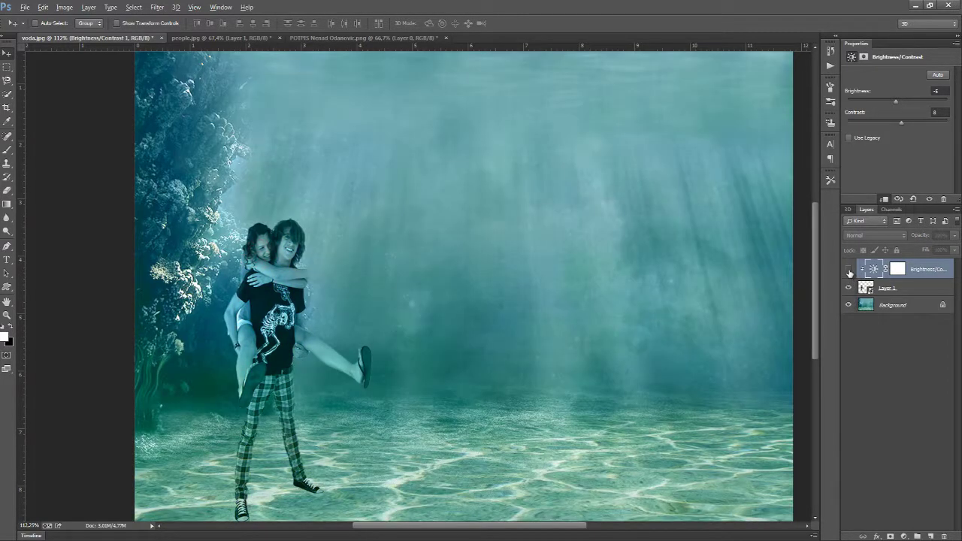
{"action": "left_click", "coordinate": [849, 269]}
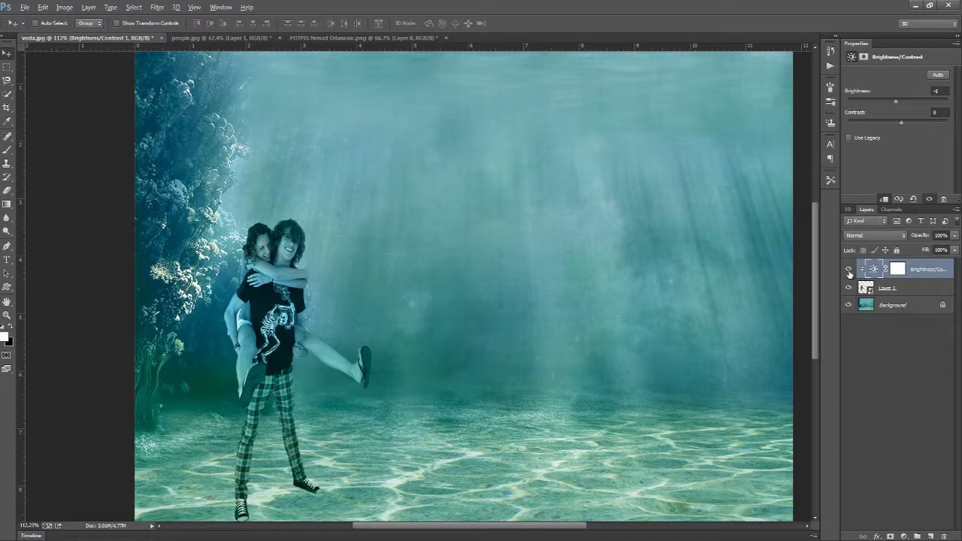
{"action": "left_click", "coordinate": [849, 269]}
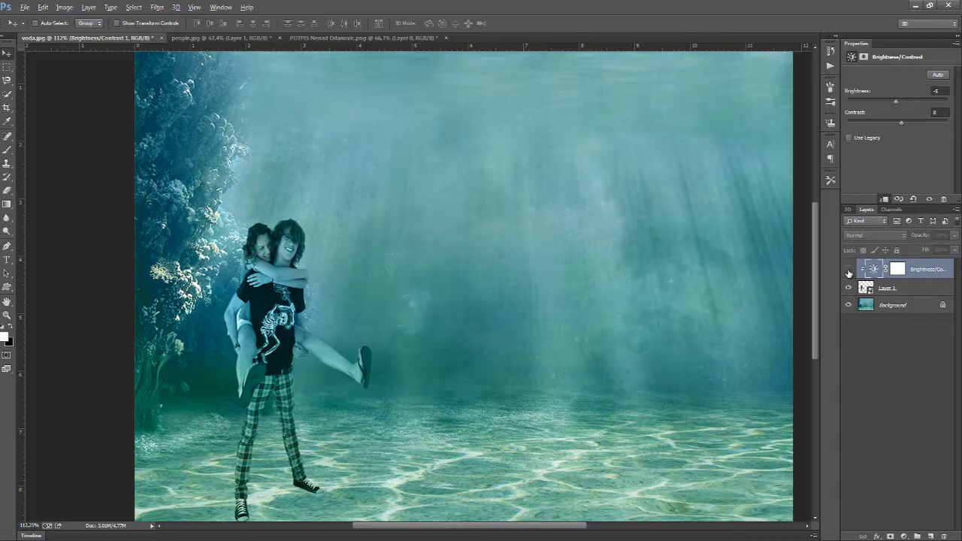
{"action": "left_click", "coordinate": [848, 270]}
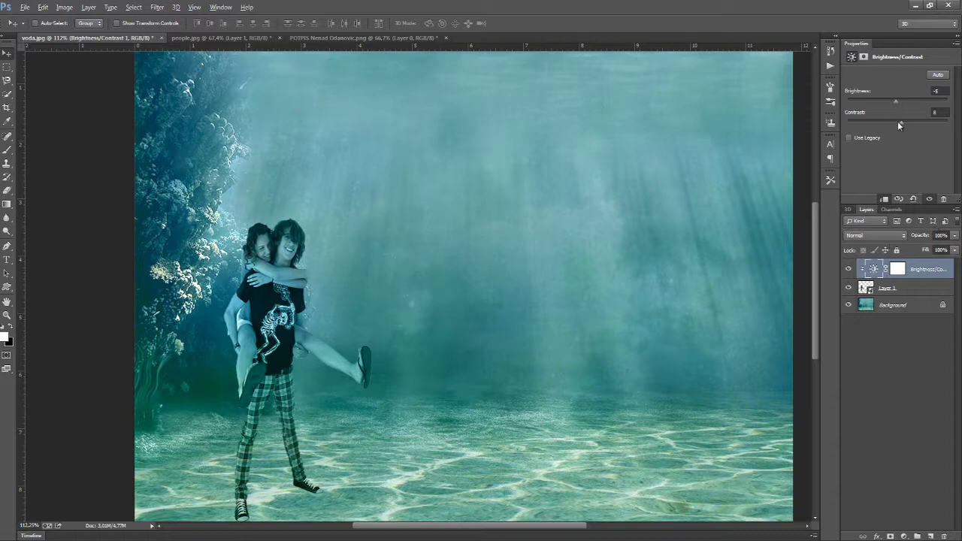
{"action": "left_click_drag", "start_coordinate": [895, 102], "coordinate": [892, 102]}
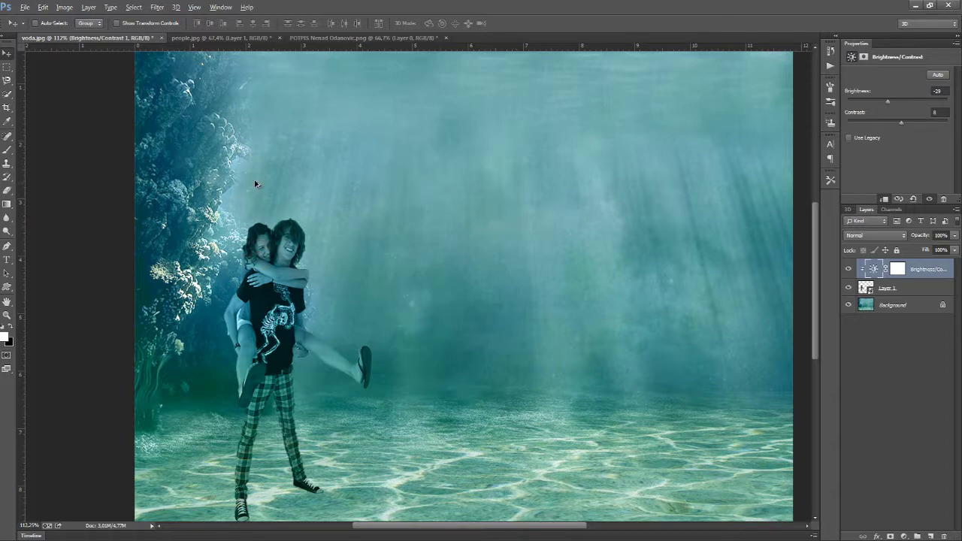
{"action": "scroll", "coordinate": [255, 183], "scroll_direction": "down", "scroll_amount": 4}
{"action": "scroll", "coordinate": [262, 197], "scroll_direction": "up", "scroll_amount": 1}
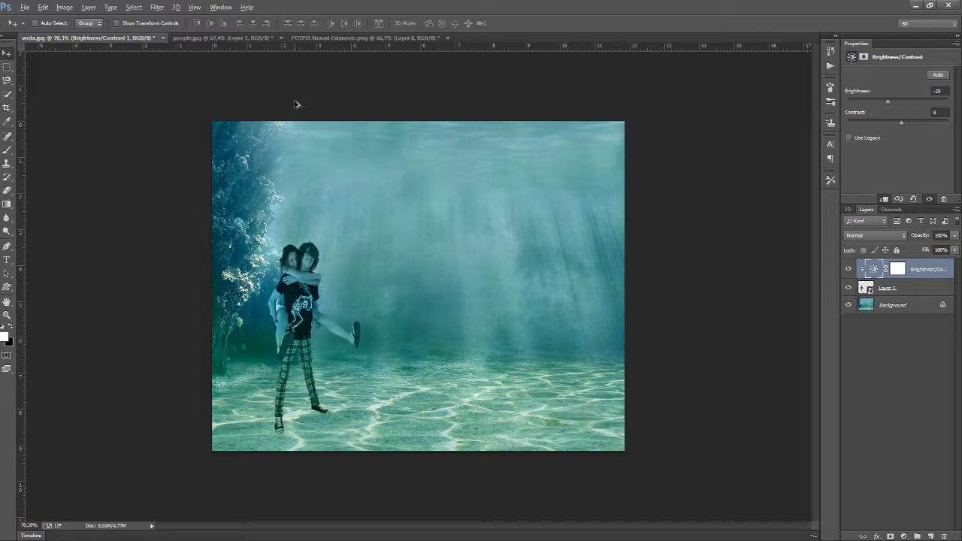
Step: Select the Brush Tool and pick the soft 1233 px bubble brush preset
{"action": "left_click", "coordinate": [8, 151]}
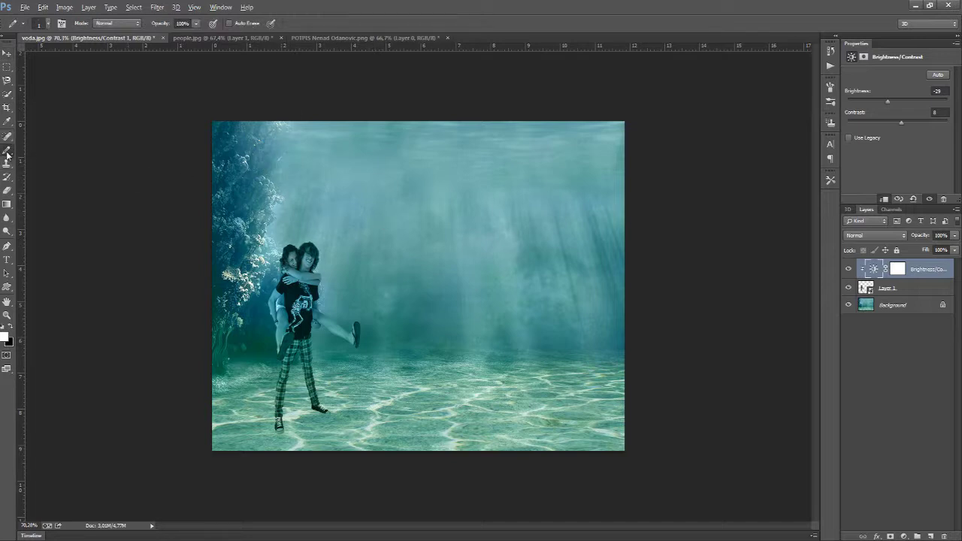
{"action": "right_click", "coordinate": [8, 152]}
{"action": "left_click", "coordinate": [48, 150]}
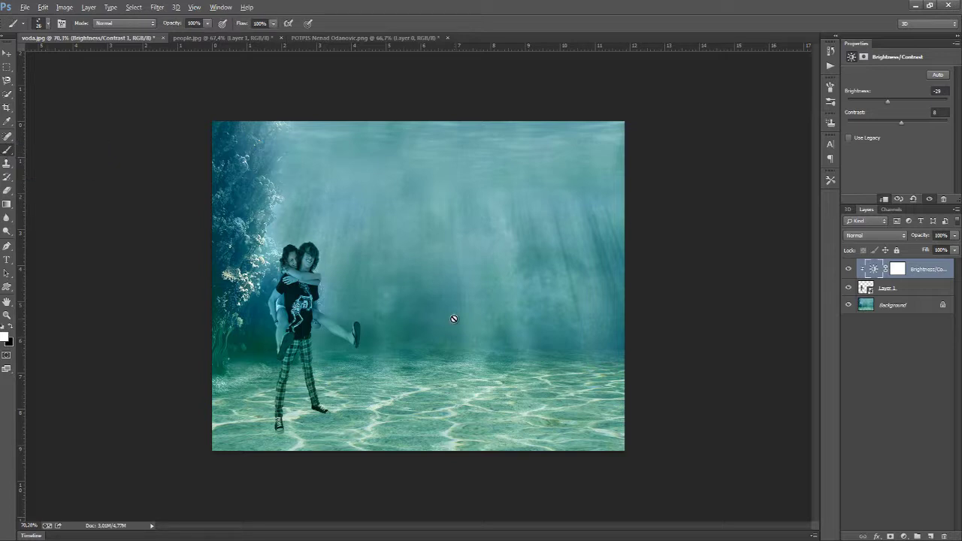
{"action": "right_click", "coordinate": [455, 320]}
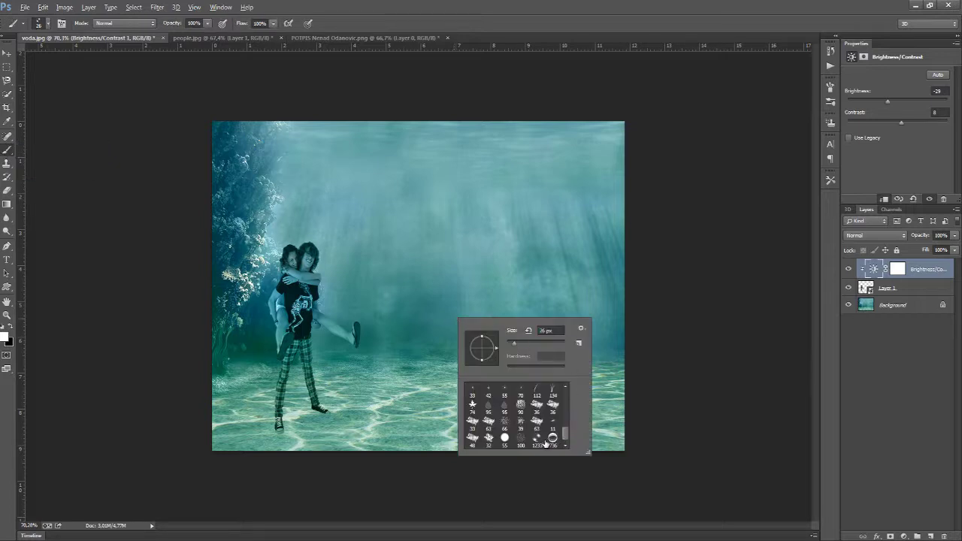
{"action": "left_click", "coordinate": [536, 442]}
Step: Add a new empty Layer 2 and set the brush size to 50 px
{"action": "left_click", "coordinate": [932, 536]}
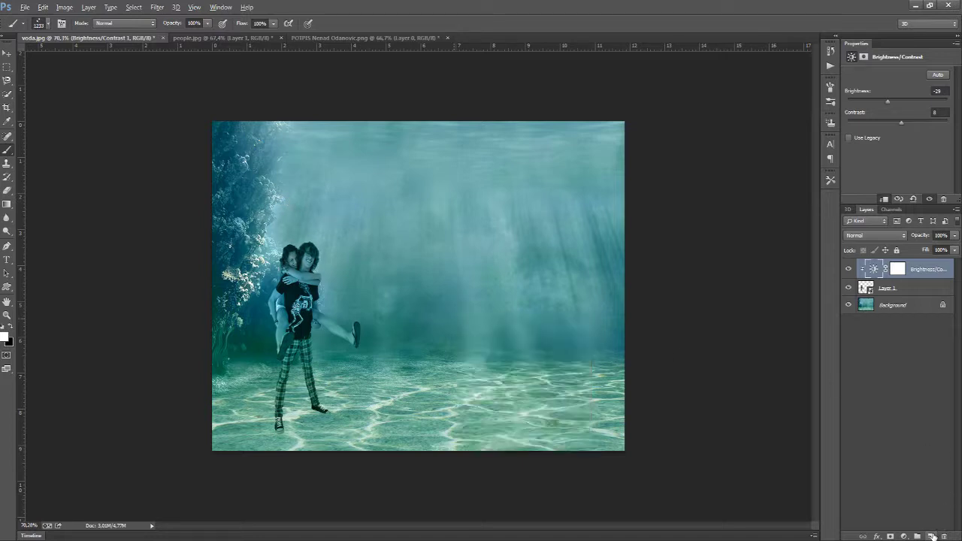
{"action": "left_click", "coordinate": [931, 536]}
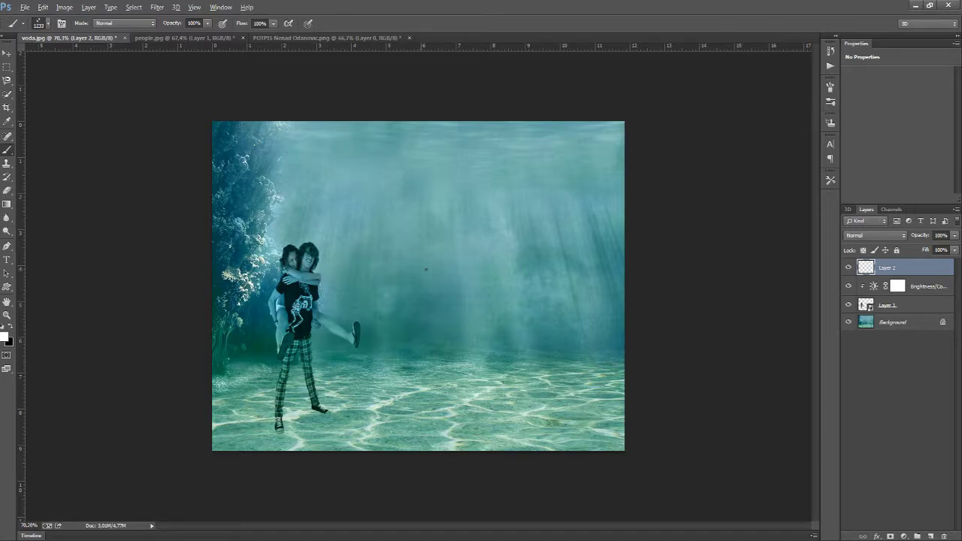
{"action": "right_click", "coordinate": [425, 269]}
{"action": "double_click", "coordinate": [518, 281]}
{"action": "type", "text": "50"}
{"action": "key", "text": "Return"}
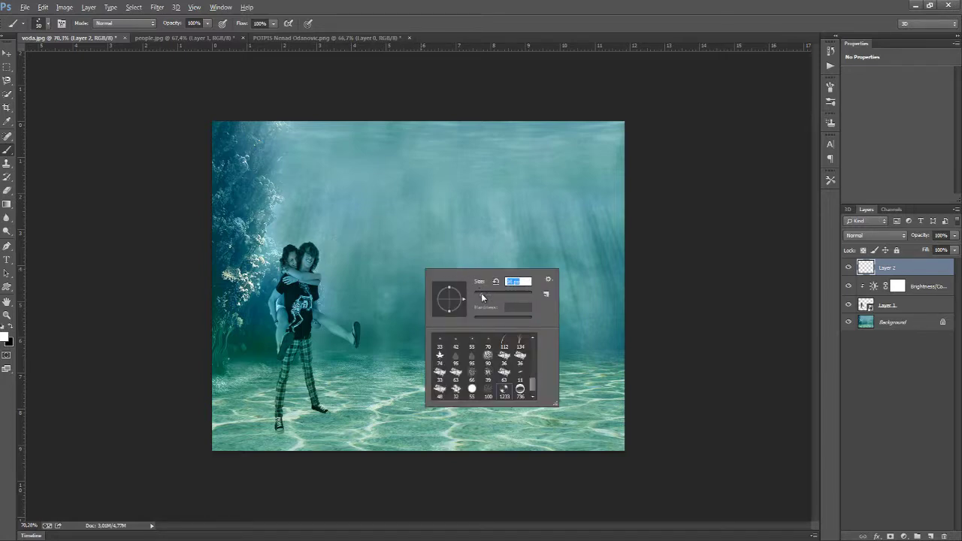
{"action": "key", "text": "Return"}
Step: Stamp white bubbles above the couple and across the right, middle and lower water
{"action": "left_click", "coordinate": [325, 235]}
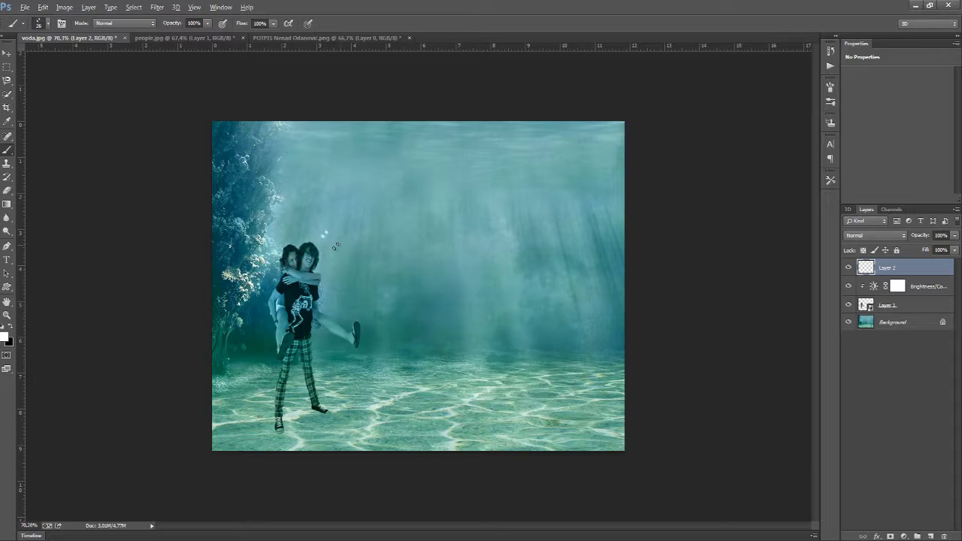
{"action": "key", "text": "ctrl+plus"}
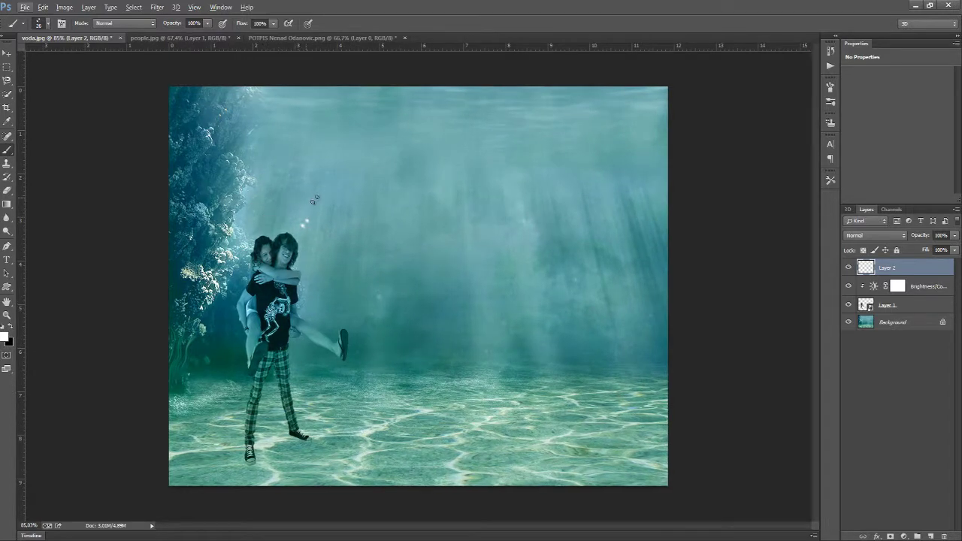
{"action": "left_click", "coordinate": [307, 193]}
{"action": "mouse_move", "coordinate": [289, 151]}
{"action": "left_mouse_down"}
{"action": "mouse_move", "coordinate": [302, 140]}
{"action": "mouse_move", "coordinate": [340, 157]}
{"action": "left_mouse_up"}
{"action": "left_click", "coordinate": [550, 158]}
{"action": "left_click", "coordinate": [588, 288]}
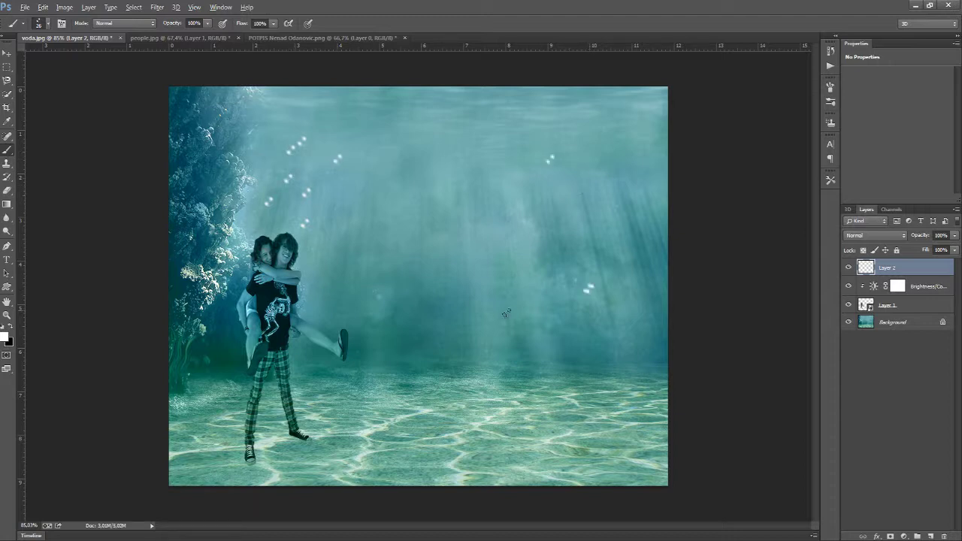
{"action": "left_click", "coordinate": [505, 312]}
{"action": "left_click", "coordinate": [628, 234]}
{"action": "left_click", "coordinate": [573, 365]}
{"action": "left_click", "coordinate": [524, 232]}
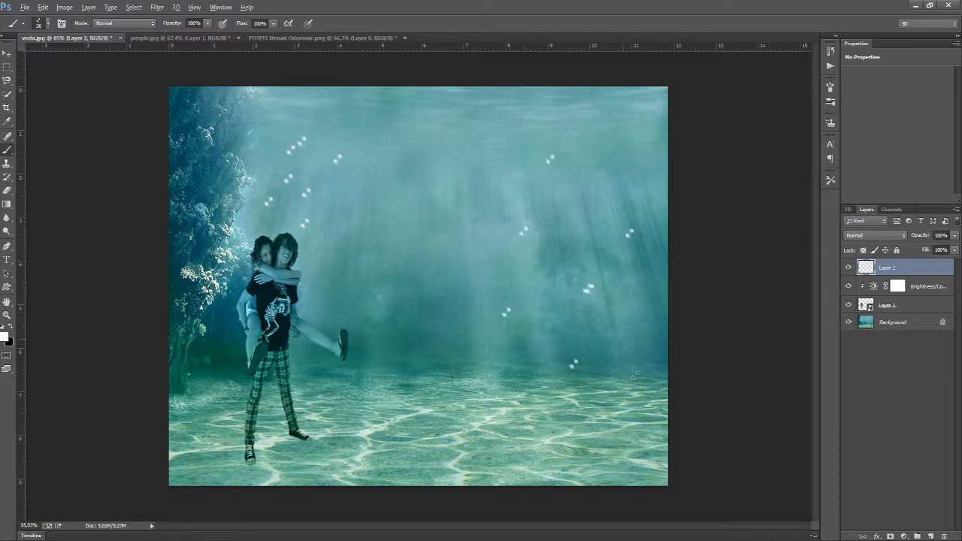
{"action": "left_click", "coordinate": [553, 390]}
{"action": "left_click", "coordinate": [509, 387]}
{"action": "left_click", "coordinate": [453, 253]}
{"action": "left_click", "coordinate": [455, 234]}
{"action": "left_click", "coordinate": [435, 321]}
{"action": "left_click", "coordinate": [6, 54]}
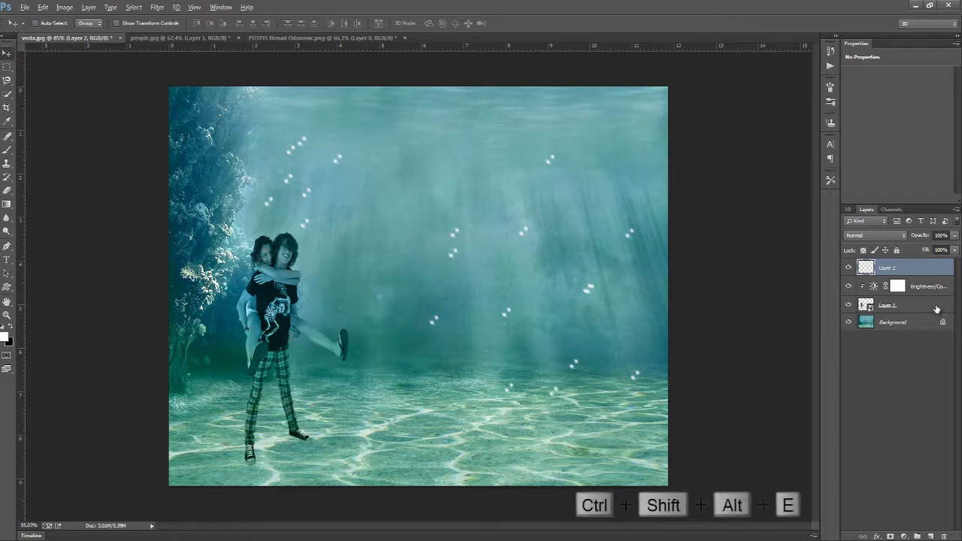
Step: Stamp all visible layers into a new top layer and rename it 'final'
{"action": "key", "text": "ctrl+shift+alt+e"}
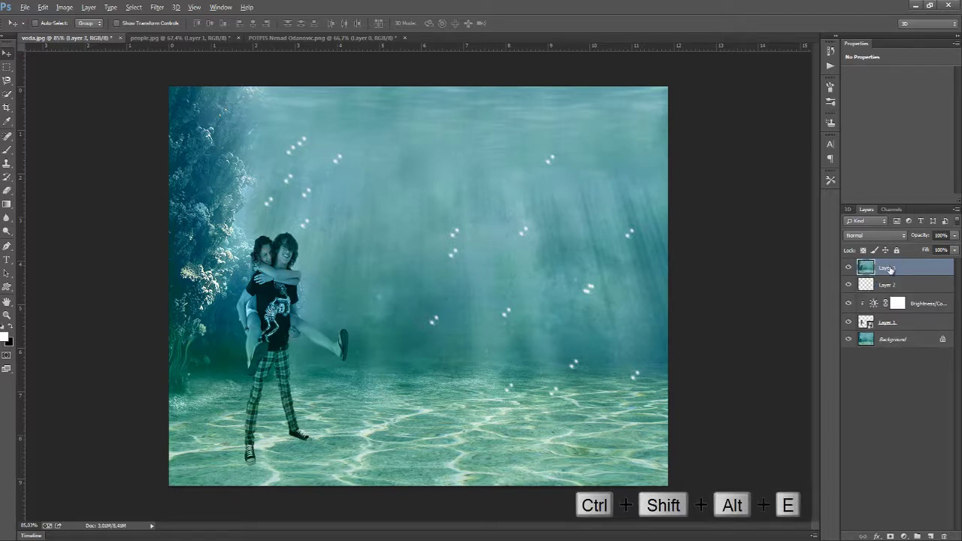
{"action": "double_click", "coordinate": [889, 269]}
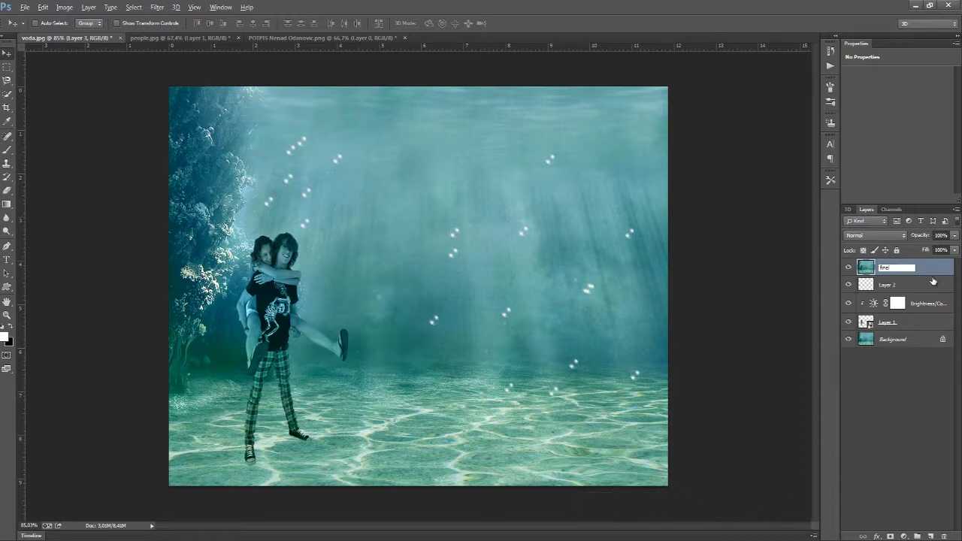
{"action": "key", "text": "Return"}
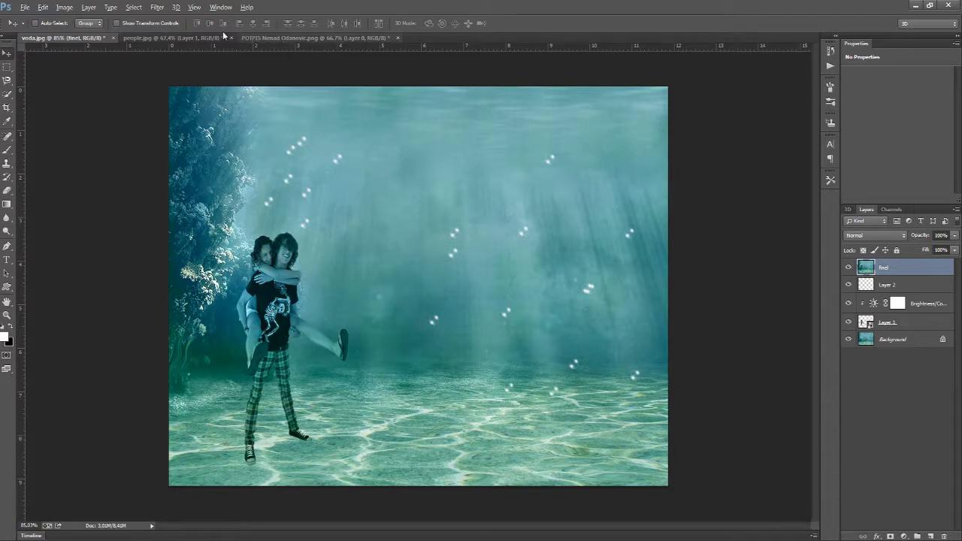
Step: Close the people.jpg document without saving its changes
{"action": "left_click", "coordinate": [201, 36]}
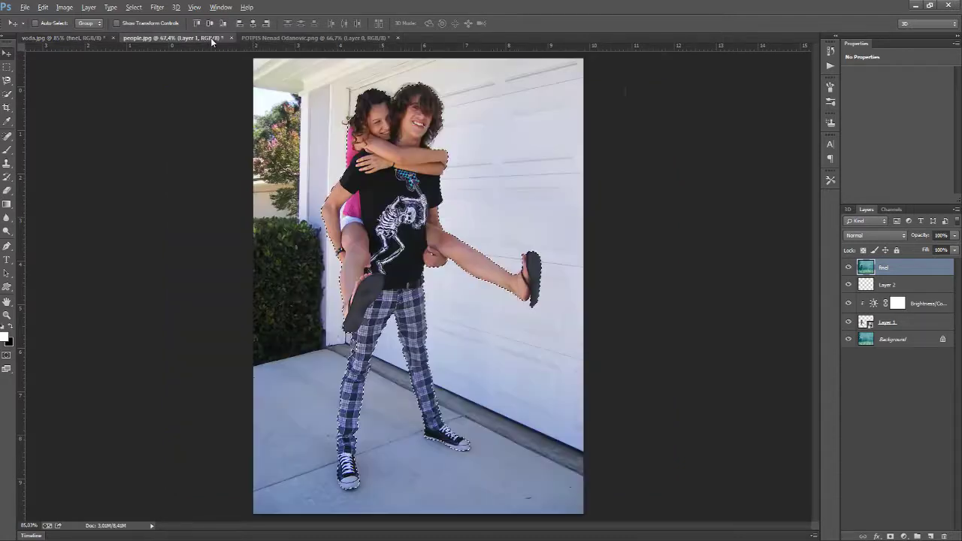
{"action": "left_click", "coordinate": [232, 37]}
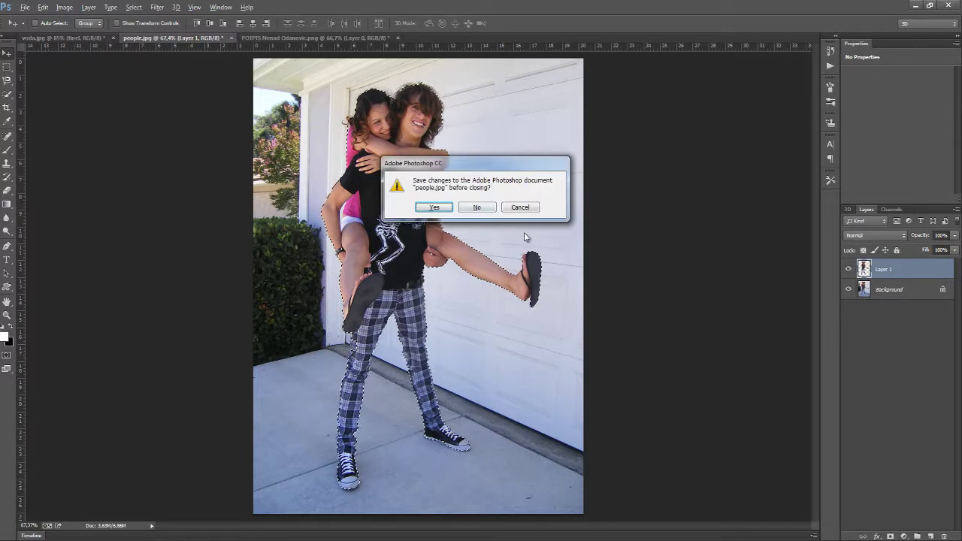
{"action": "left_click", "coordinate": [492, 210]}
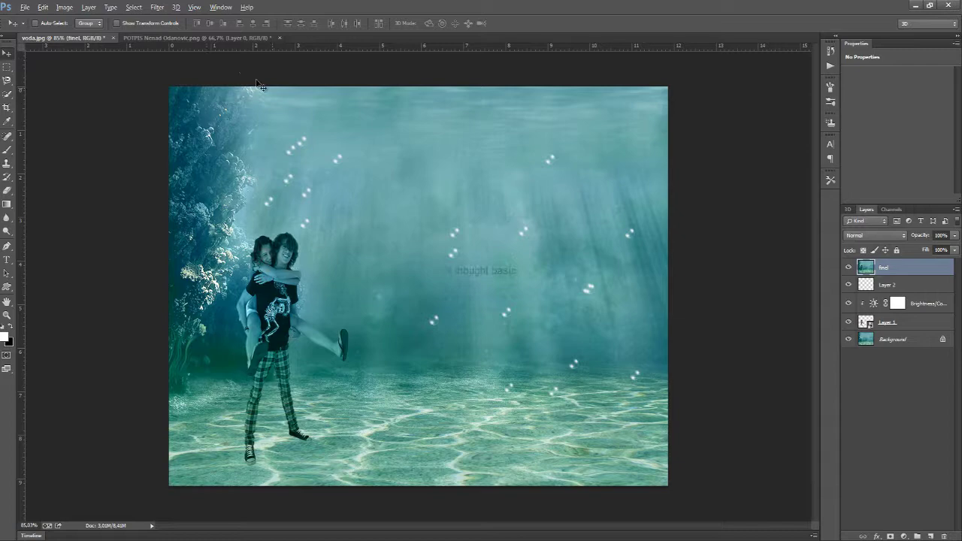
Step: Bring the logo into the composite, shrinking it to about 18% on the bottom-right seabed
{"action": "left_click", "coordinate": [225, 41]}
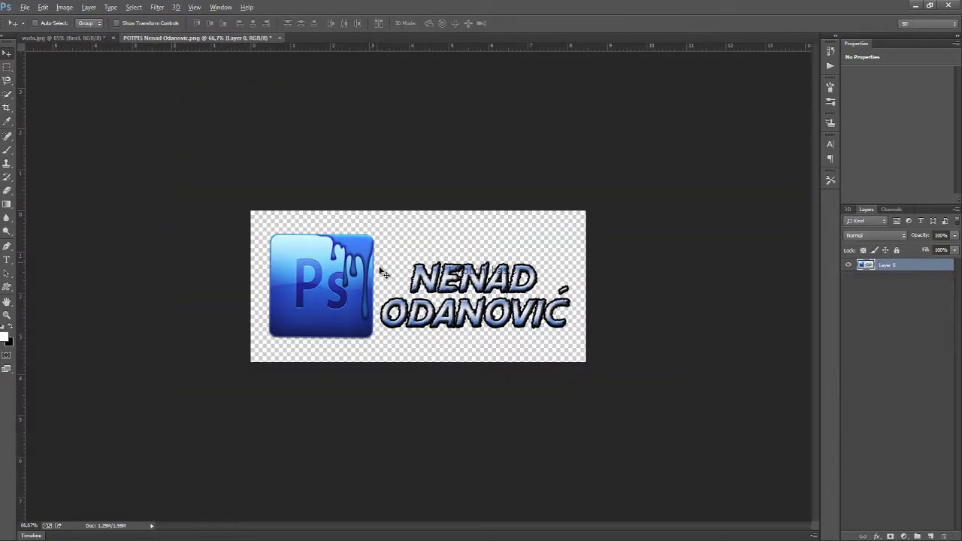
{"action": "left_click_drag", "start_coordinate": [396, 272], "coordinate": [558, 410]}
{"action": "key", "text": "ctrl+t"}
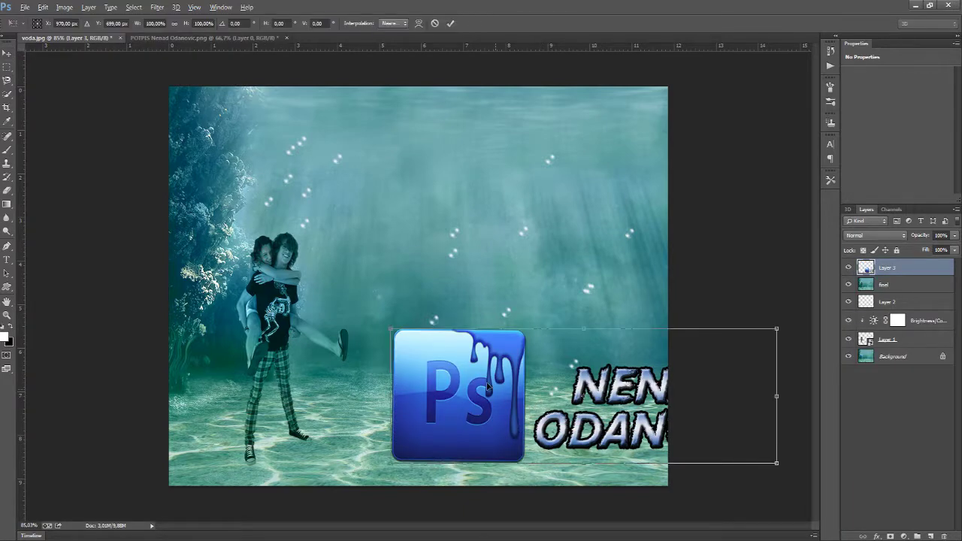
{"action": "left_click_drag", "start_coordinate": [391, 329], "coordinate": [631, 433]}
{"action": "left_click_drag", "start_coordinate": [670, 457], "coordinate": [504, 444]}
{"action": "left_click_drag", "start_coordinate": [473, 403], "coordinate": [551, 444]}
{"action": "key", "text": "Return"}
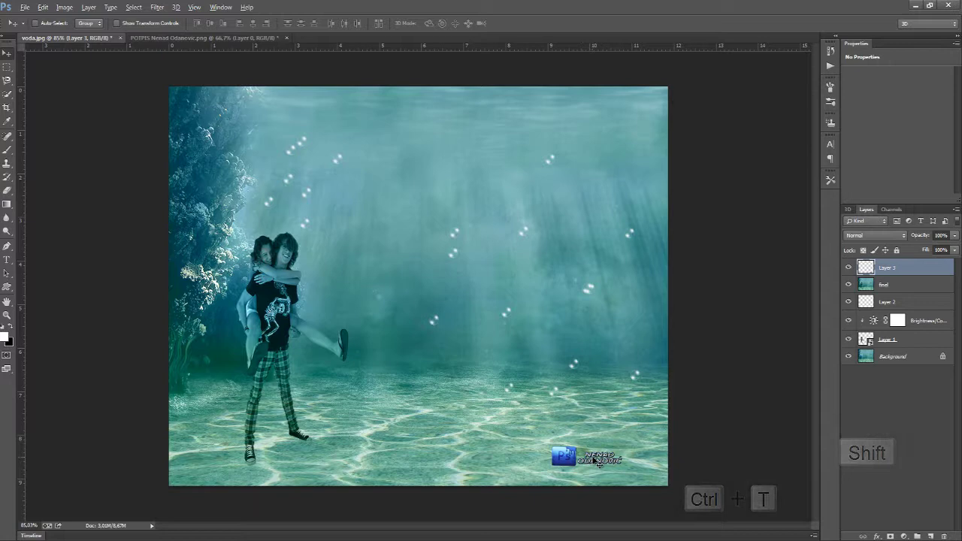
Step: Stretch the logo vertically to make it slightly taller
{"action": "key", "text": "ctrl+t"}
{"action": "left_click_drag", "start_coordinate": [588, 442], "coordinate": [588, 434]}
{"action": "key", "text": "Return"}
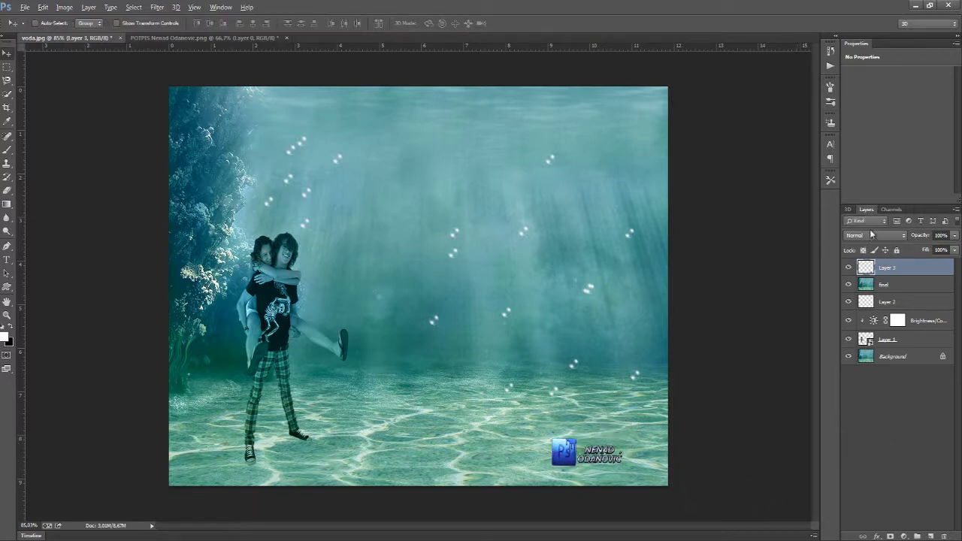
Step: Set the logo layer to Multiply blend mode at 50% opacity
{"action": "left_click", "coordinate": [872, 236]}
{"action": "left_click", "coordinate": [872, 280]}
{"action": "left_click", "coordinate": [955, 235]}
{"action": "left_click_drag", "start_coordinate": [954, 249], "coordinate": [930, 251]}
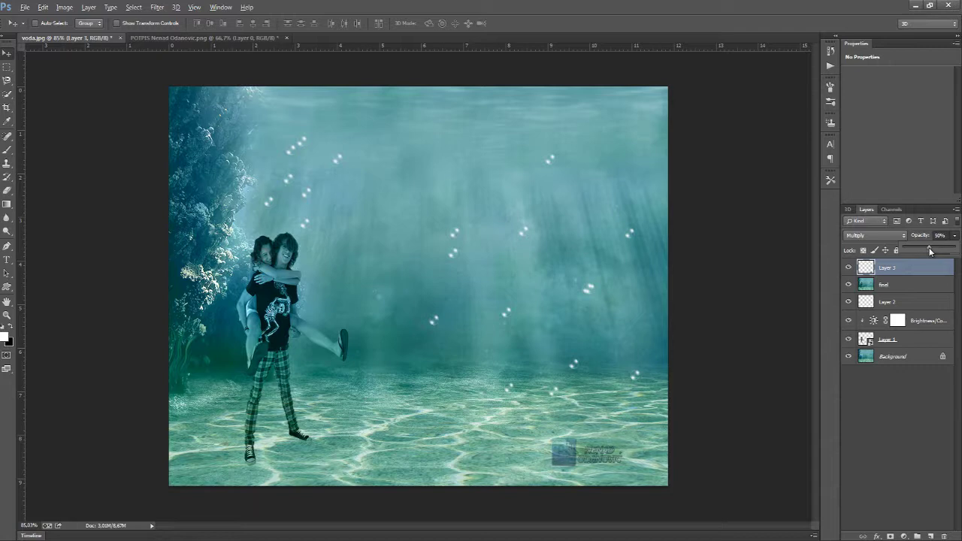
{"action": "left_click", "coordinate": [949, 310]}
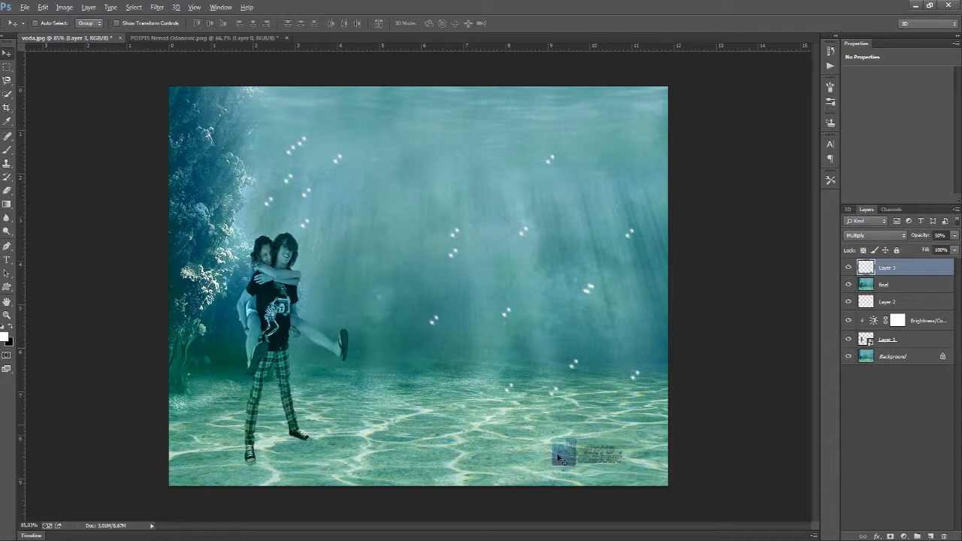
Step: Move the logo to the lower left corner, scale it to about two-thirds, then stamp visible layers
{"action": "left_click_drag", "start_coordinate": [560, 466], "coordinate": [194, 479]}
{"action": "key", "text": "ctrl+t"}
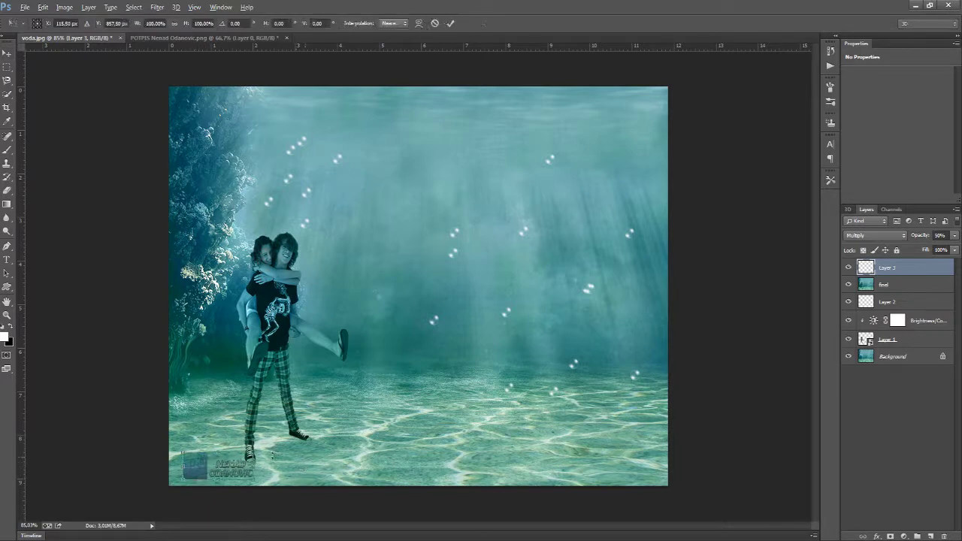
{"action": "left_click_drag", "start_coordinate": [256, 452], "coordinate": [229, 461]}
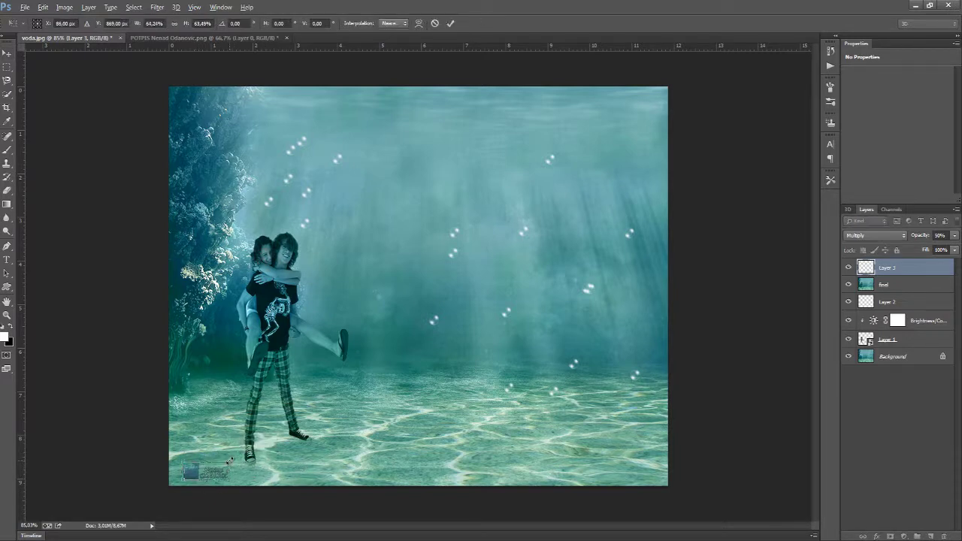
{"action": "key", "text": "Return"}
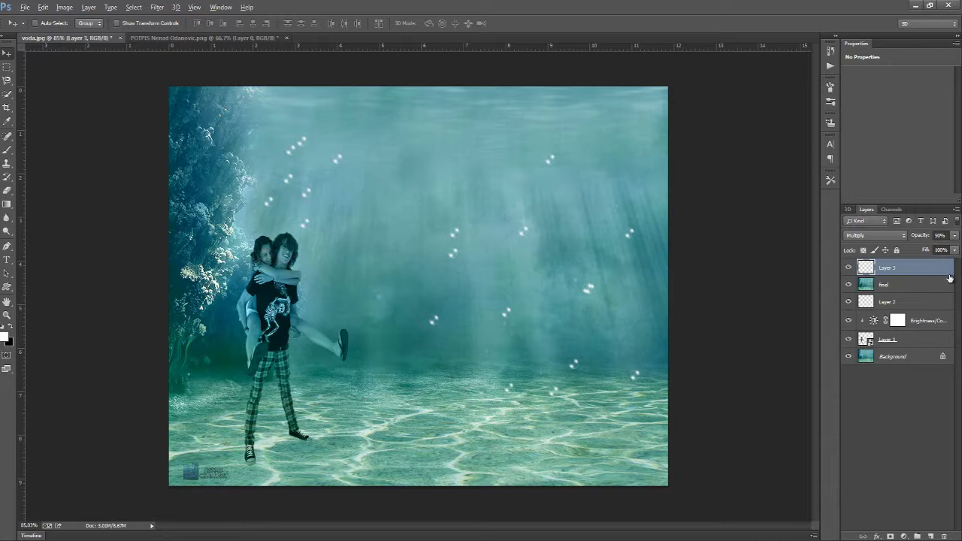
{"action": "key", "text": "ctrl+shift+alt+e"}
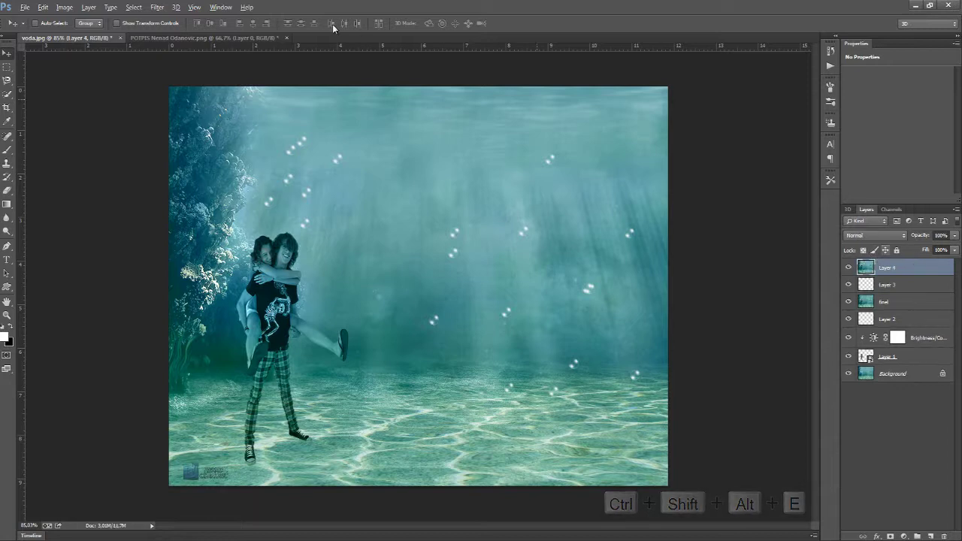
Step: Apply a Lens Correction custom vignette with negative amount to darken Layer 4's edges
{"action": "left_click", "coordinate": [163, 10]}
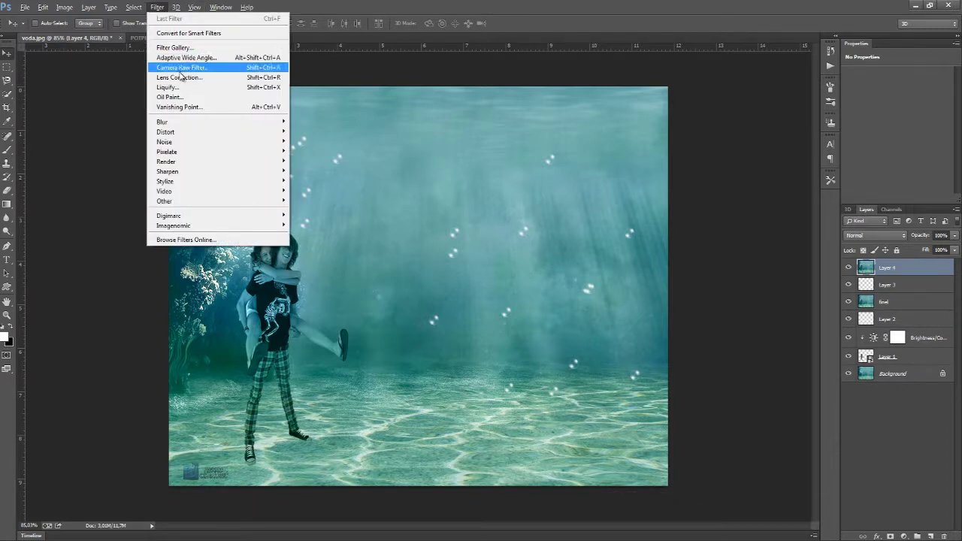
{"action": "left_click", "coordinate": [286, 96]}
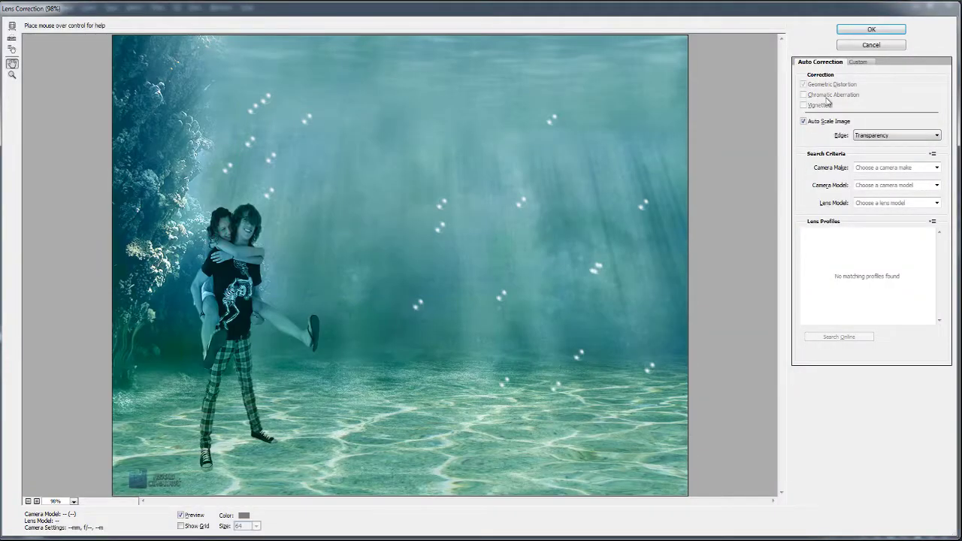
{"action": "left_click", "coordinate": [861, 65]}
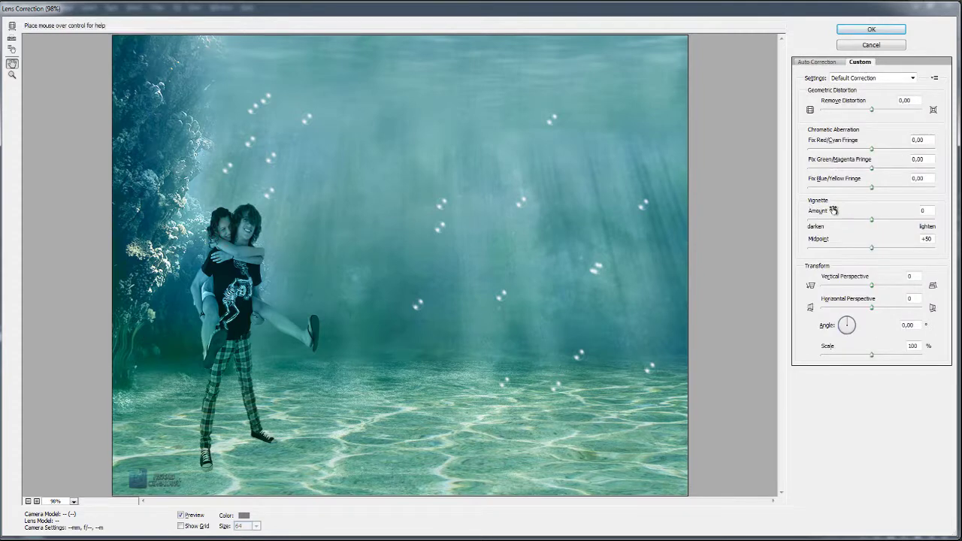
{"action": "left_click_drag", "start_coordinate": [876, 224], "coordinate": [899, 225]}
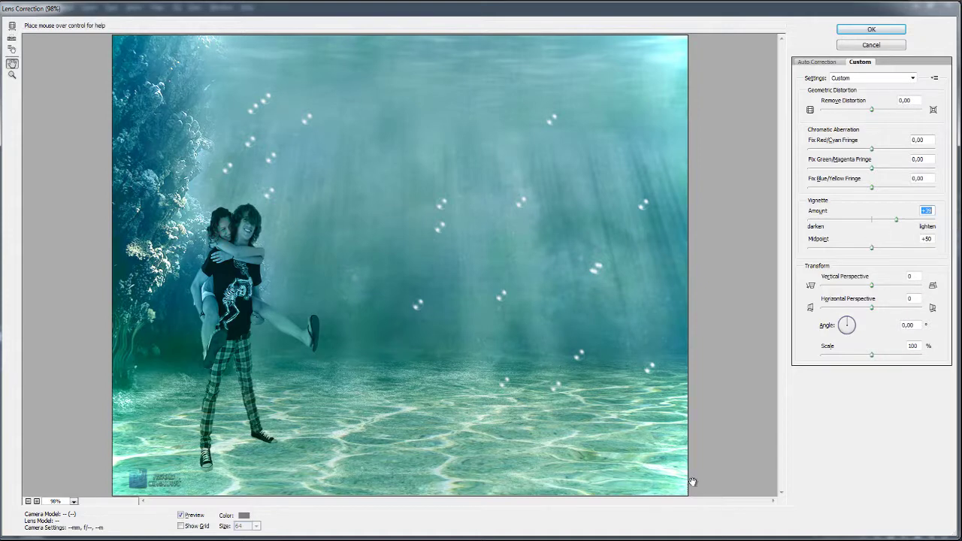
{"action": "left_click", "coordinate": [842, 222]}
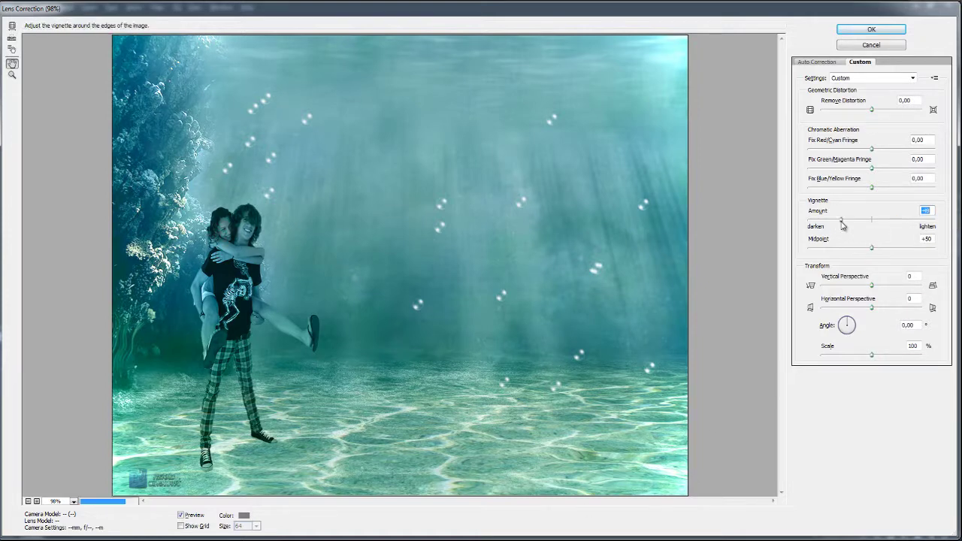
{"action": "left_click_drag", "start_coordinate": [842, 224], "coordinate": [823, 226]}
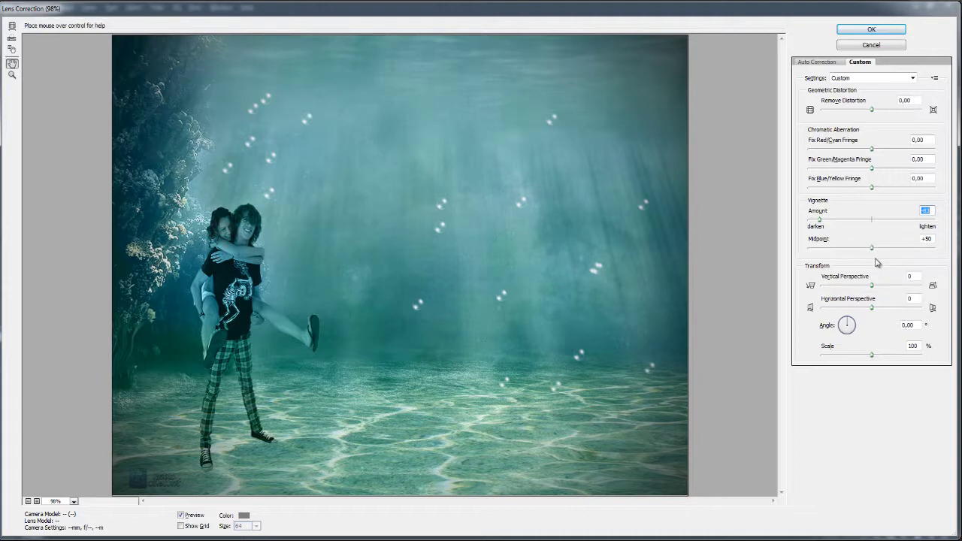
{"action": "left_click", "coordinate": [860, 29]}
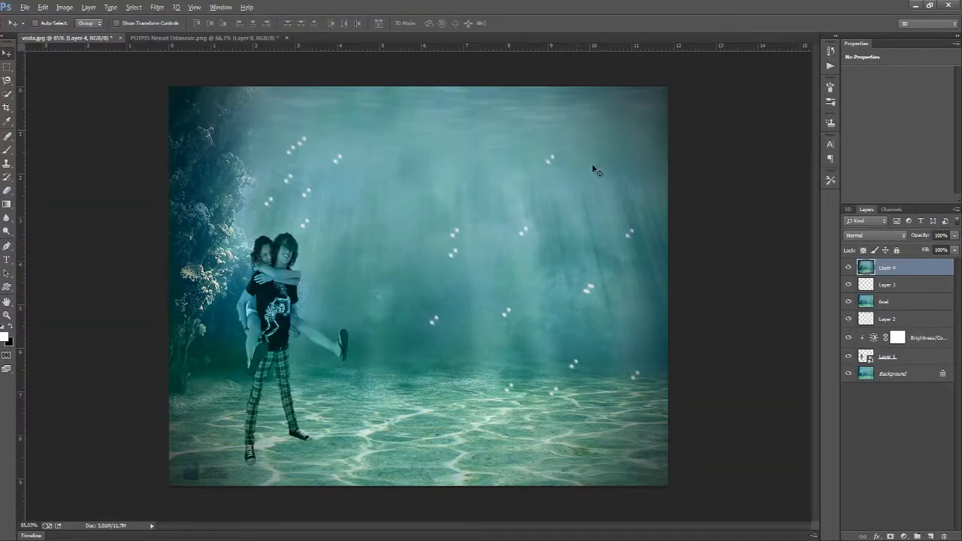
Step: Compare Layer 4 on and off, then hide Layer 3, final, Layer 2, brightness adjustment and Layer 4
{"action": "left_click", "coordinate": [850, 268]}
{"action": "left_click", "coordinate": [850, 269]}
{"action": "left_click_drag", "start_coordinate": [849, 288], "coordinate": [849, 358]}
{"action": "left_click", "coordinate": [850, 268]}
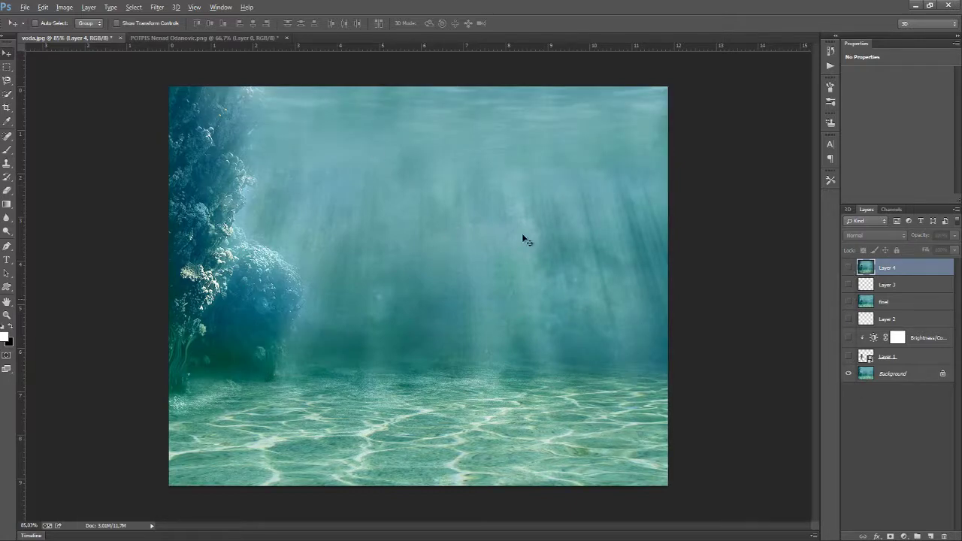
Step: Show the couple layer, its Brightness/Contrast adjustment and the Layer 2 bubbles again
{"action": "left_click", "coordinate": [850, 358]}
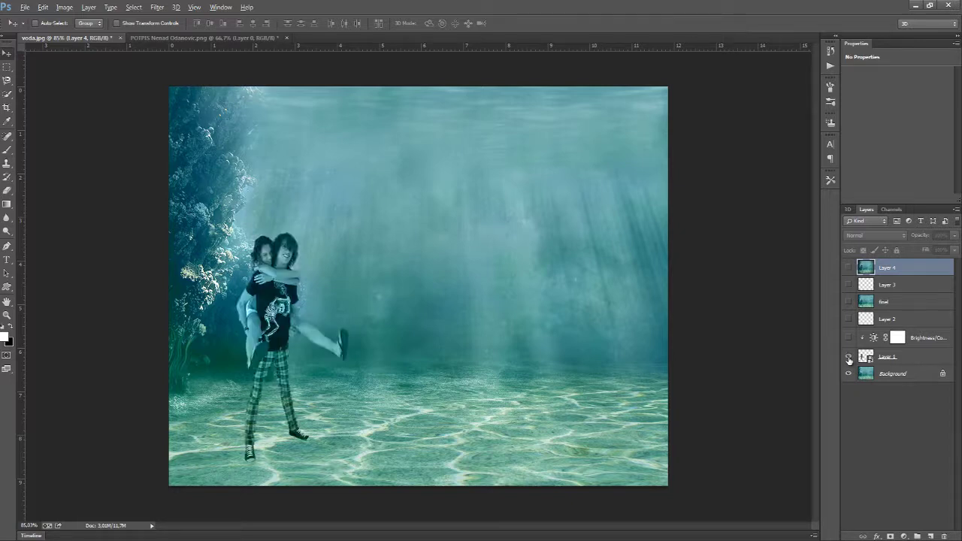
{"action": "left_click", "coordinate": [920, 363]}
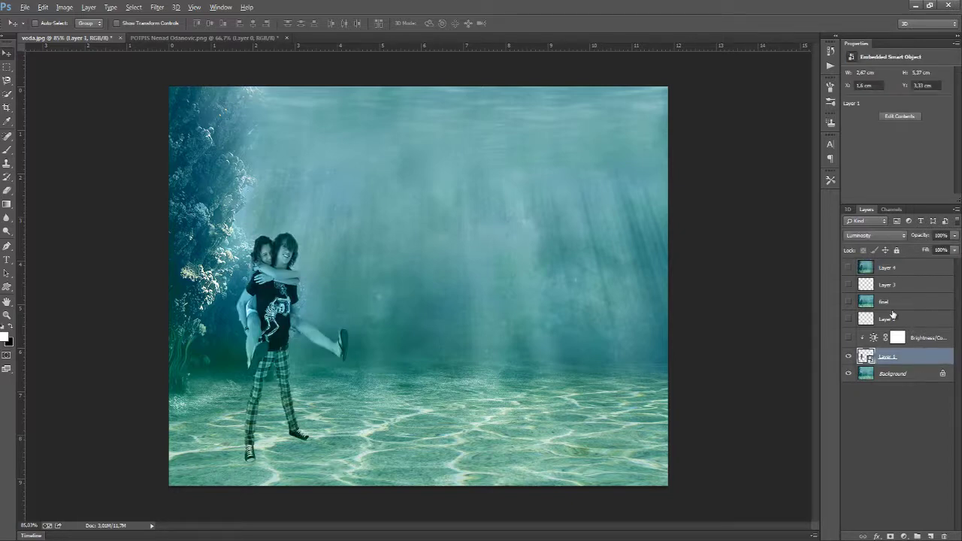
{"action": "left_click", "coordinate": [924, 342]}
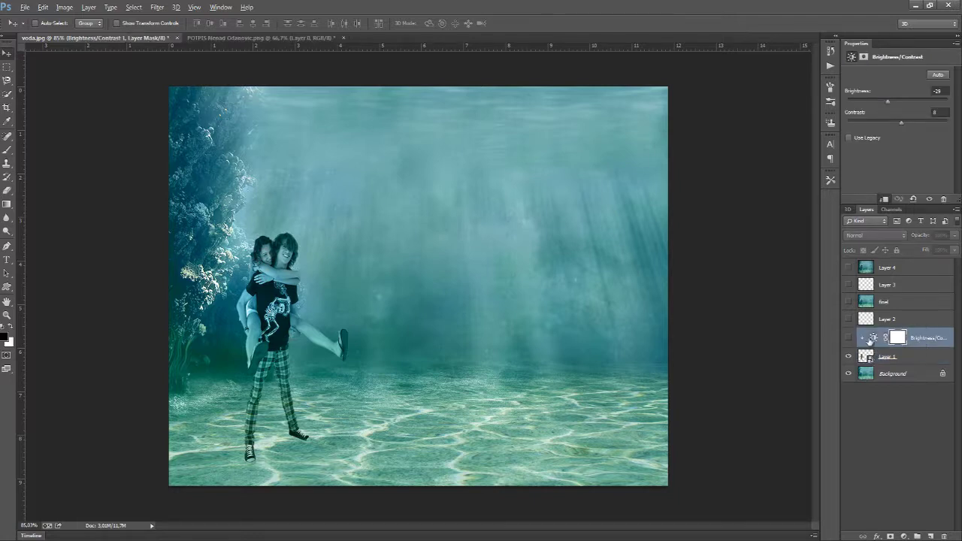
{"action": "left_click", "coordinate": [848, 338]}
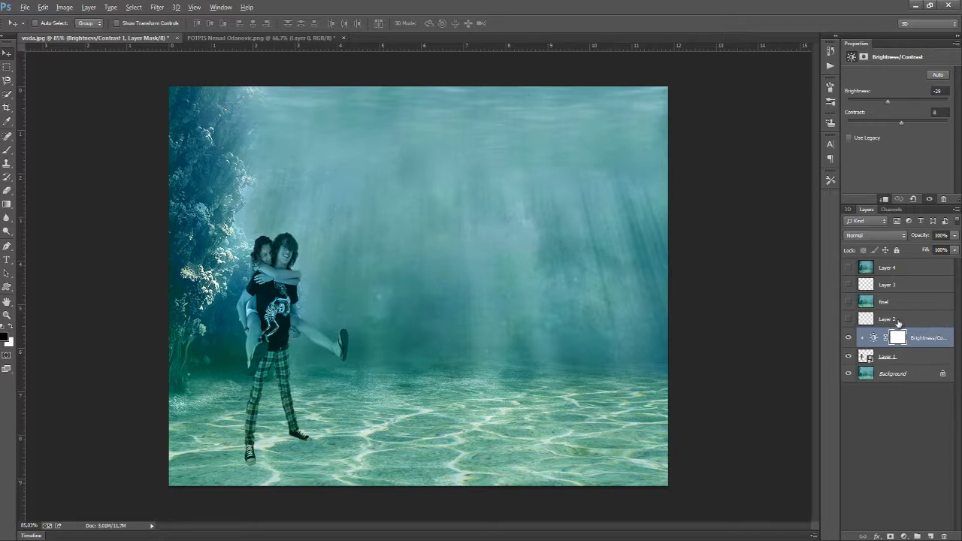
{"action": "left_click", "coordinate": [849, 319]}
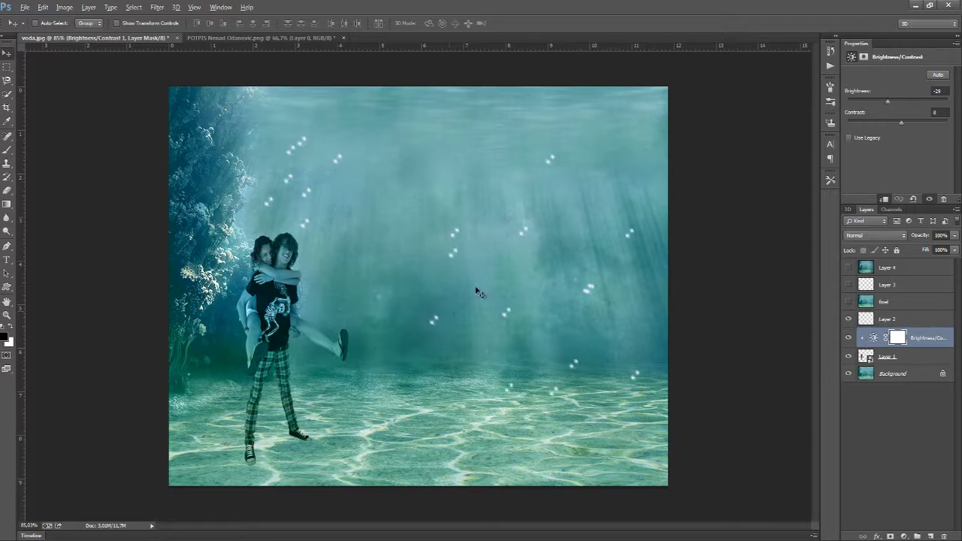
{"action": "left_click", "coordinate": [922, 323]}
Step: Show the final layer, the faint lower-left logo and the vignetted Layer 4, leaving Layer 4 selected
{"action": "left_click", "coordinate": [912, 302]}
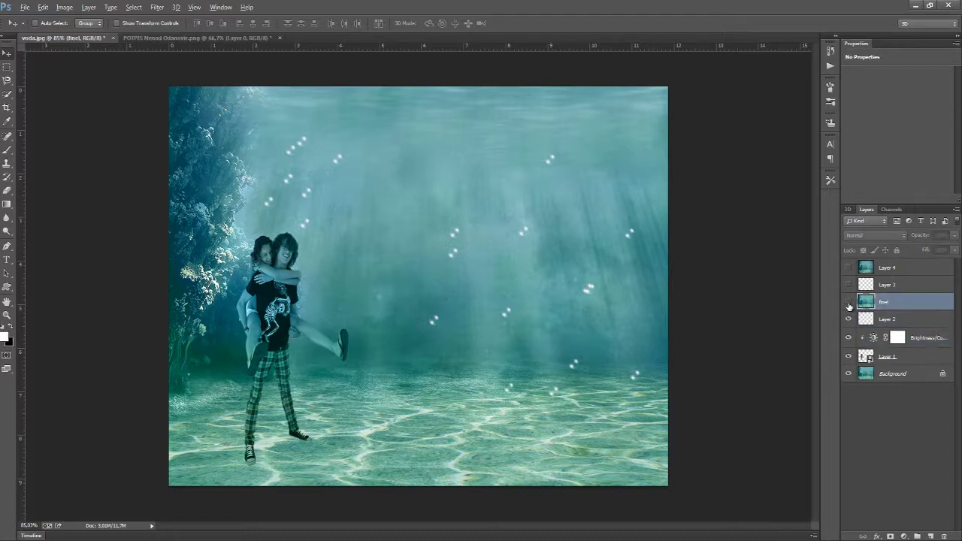
{"action": "left_click", "coordinate": [848, 303]}
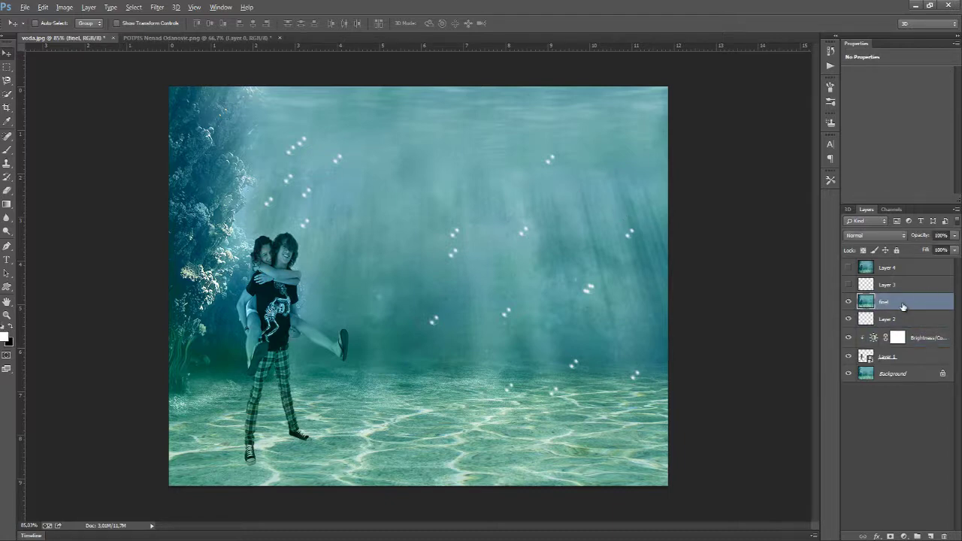
{"action": "key", "text": "ctrl+shift+alt+e"}
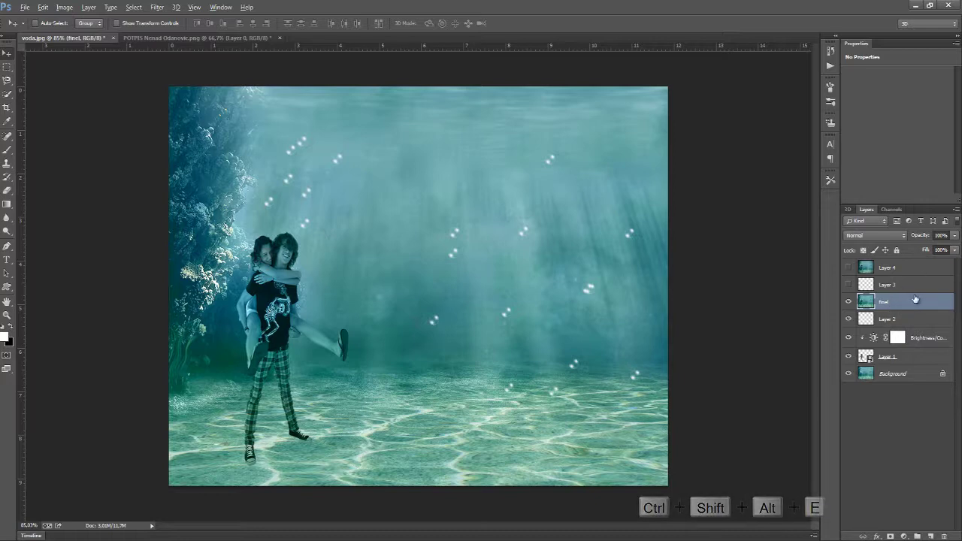
{"action": "left_click", "coordinate": [910, 285]}
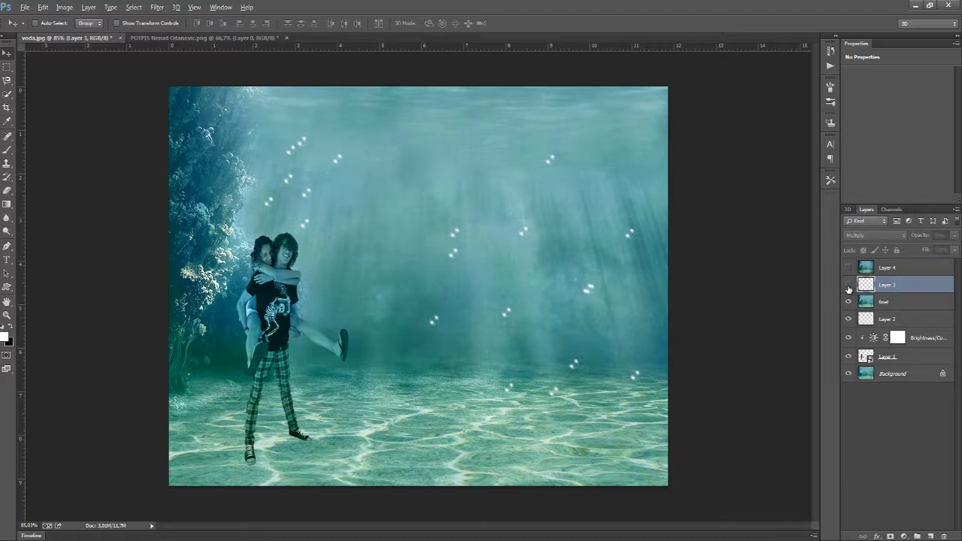
{"action": "left_click", "coordinate": [849, 285]}
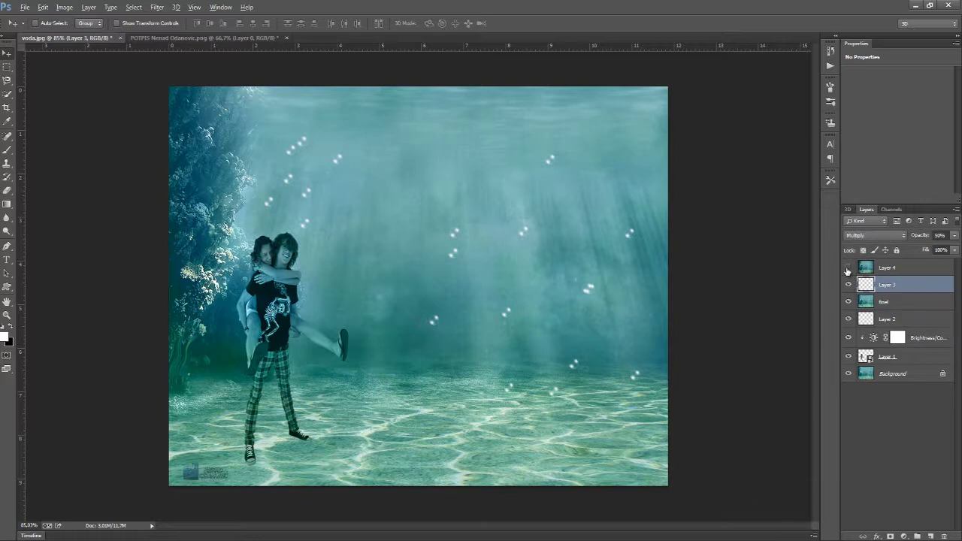
{"action": "left_click", "coordinate": [848, 268]}
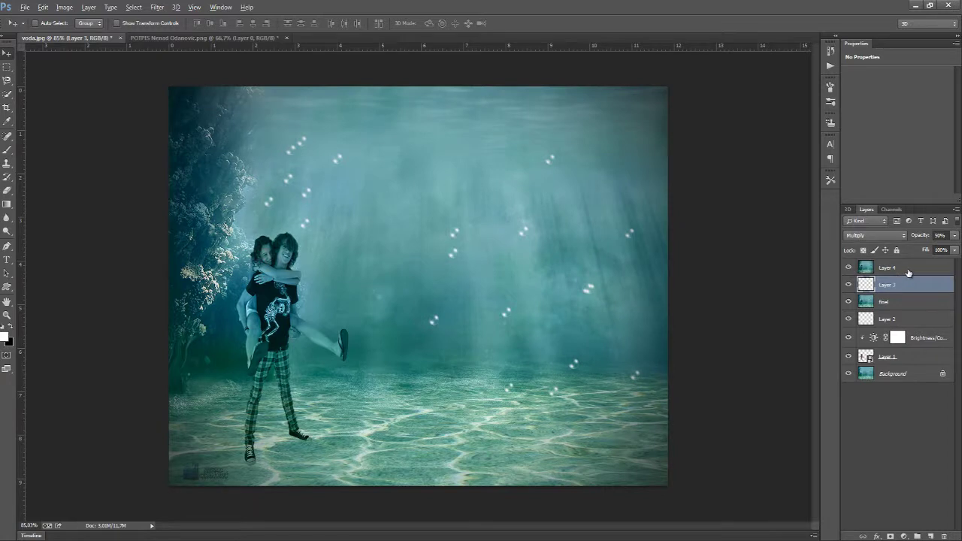
{"action": "left_click", "coordinate": [910, 270]}
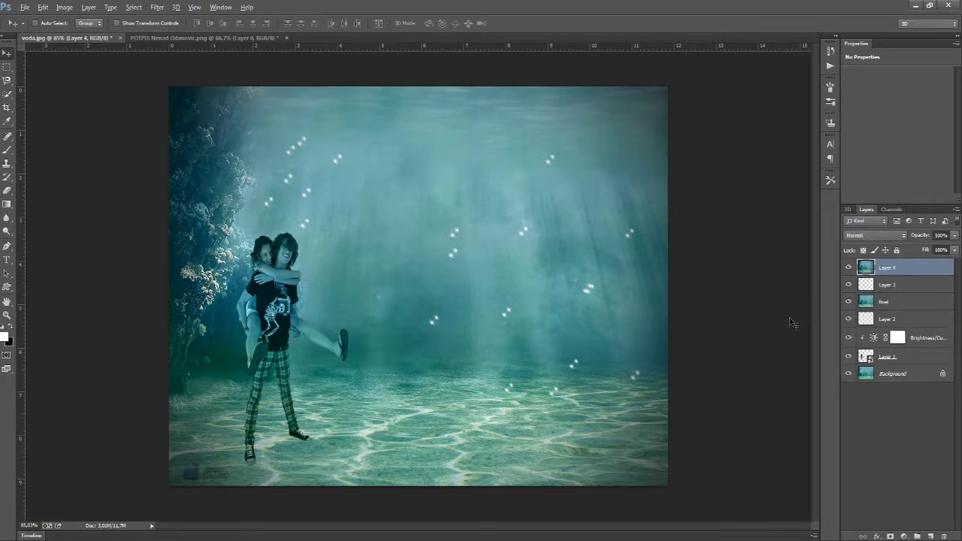